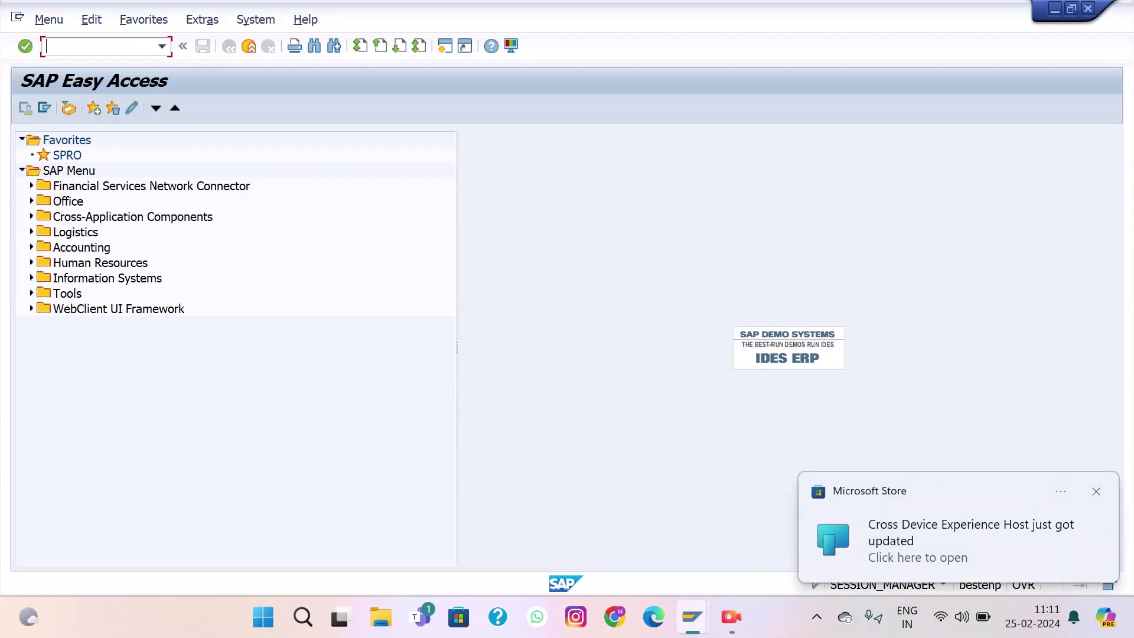
- Dismiss the Microsoft Store notification, view the company code overview with transaction OX02, and return to SAP Easy Access
{"action": "left_click", "coordinate": [1097, 492]}
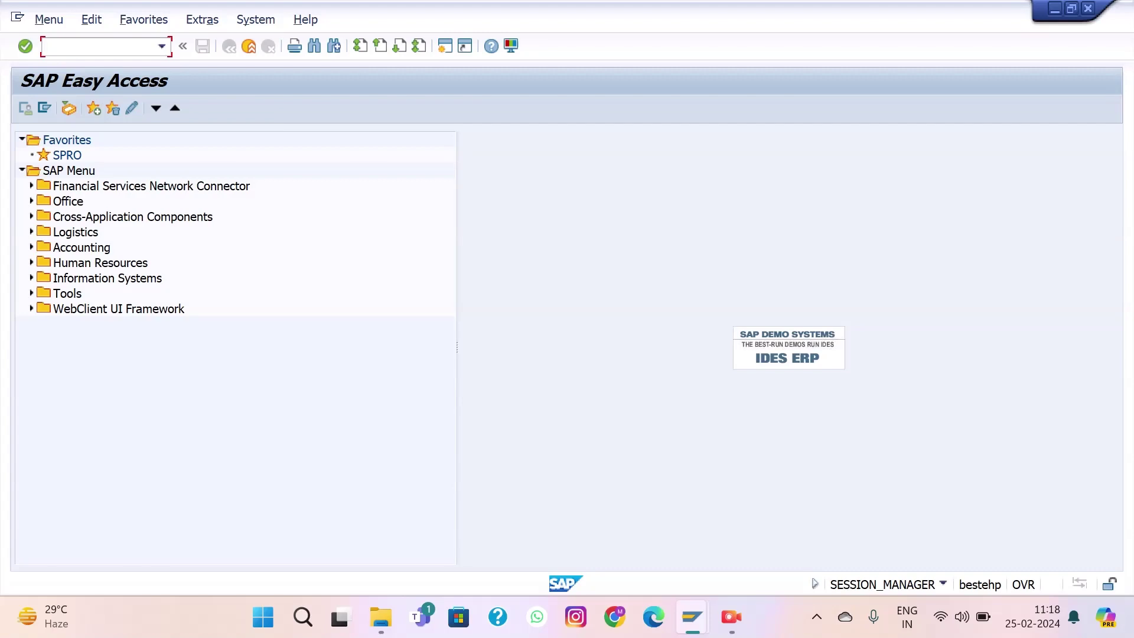
{"action": "type", "text": "ox02"}
{"action": "key", "text": "Return"}
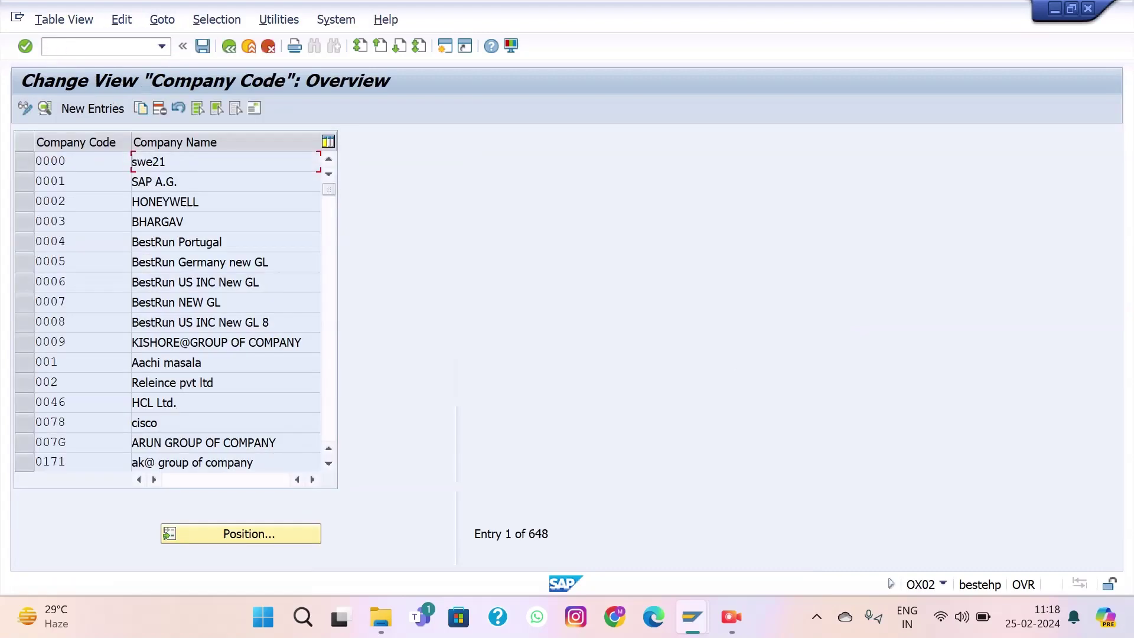
{"action": "left_click", "coordinate": [101, 46]}
{"action": "type", "text": "/n"}
{"action": "key", "text": "Return"}
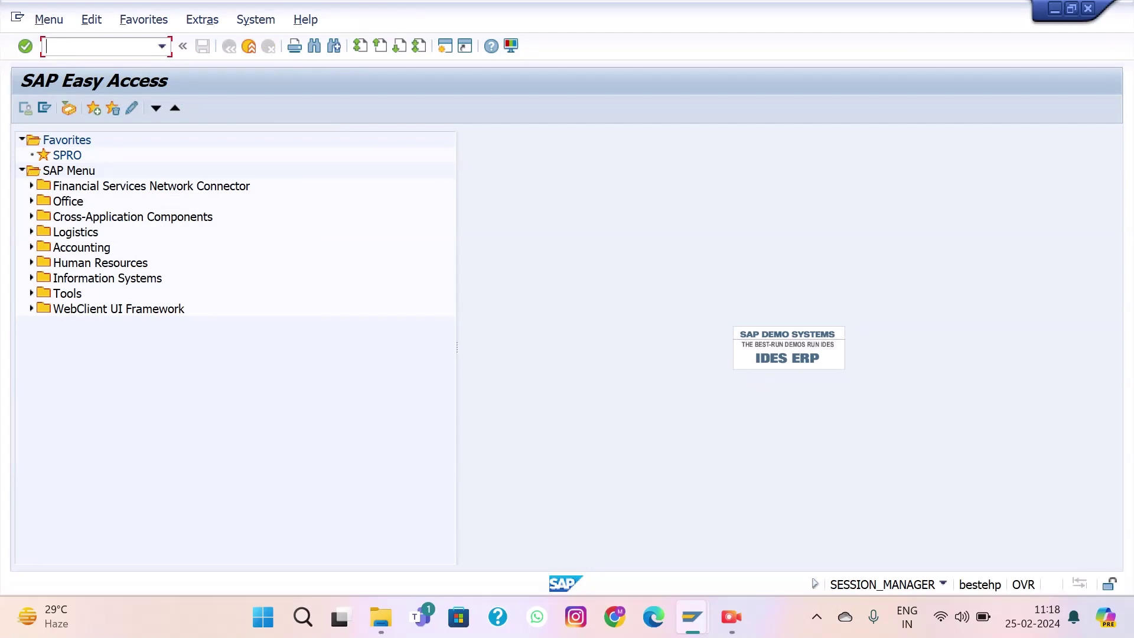
- Open the SAP Reference IMG from SPRO and expand Enterprise Structure > Definition > Financial Accounting
{"action": "double_click", "coordinate": [67, 155]}
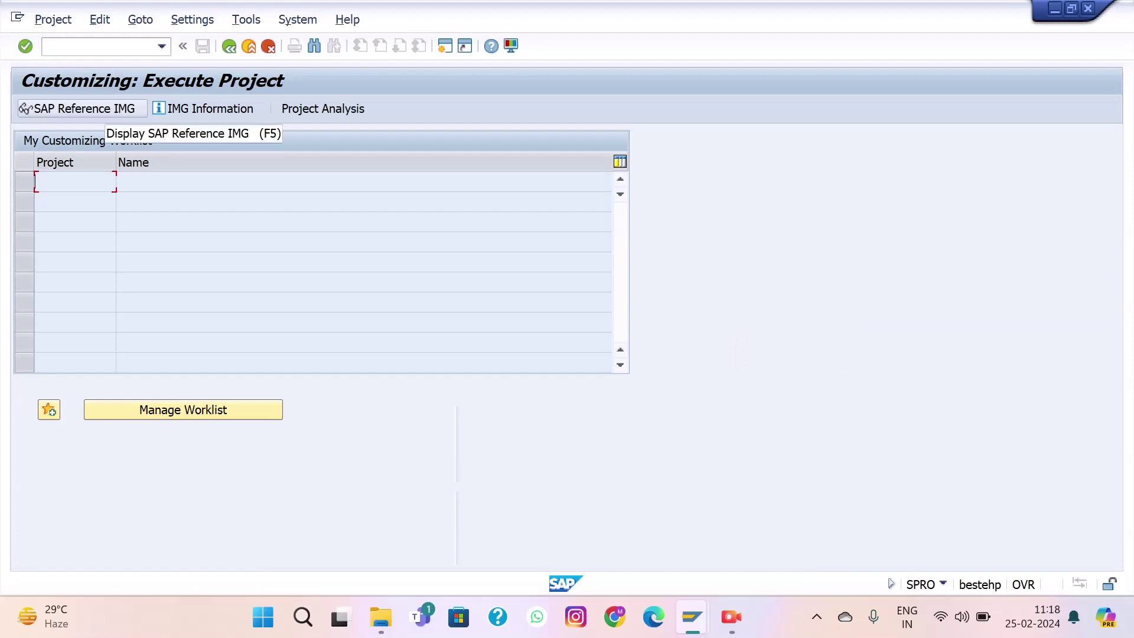
{"action": "left_click", "coordinate": [83, 109]}
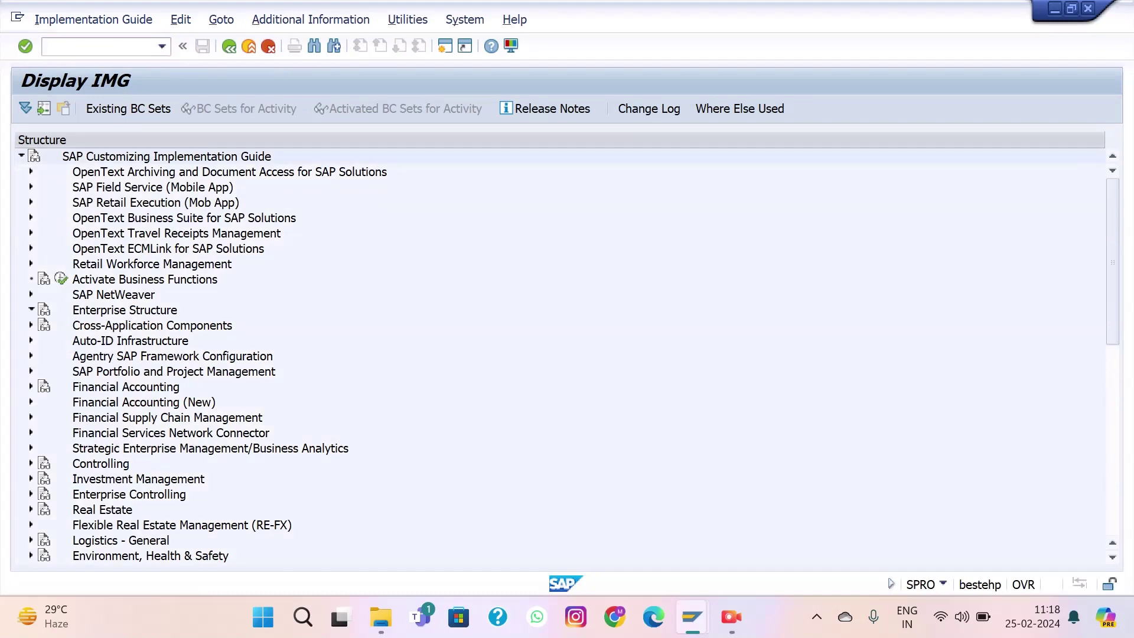
{"action": "left_click", "coordinate": [31, 309]}
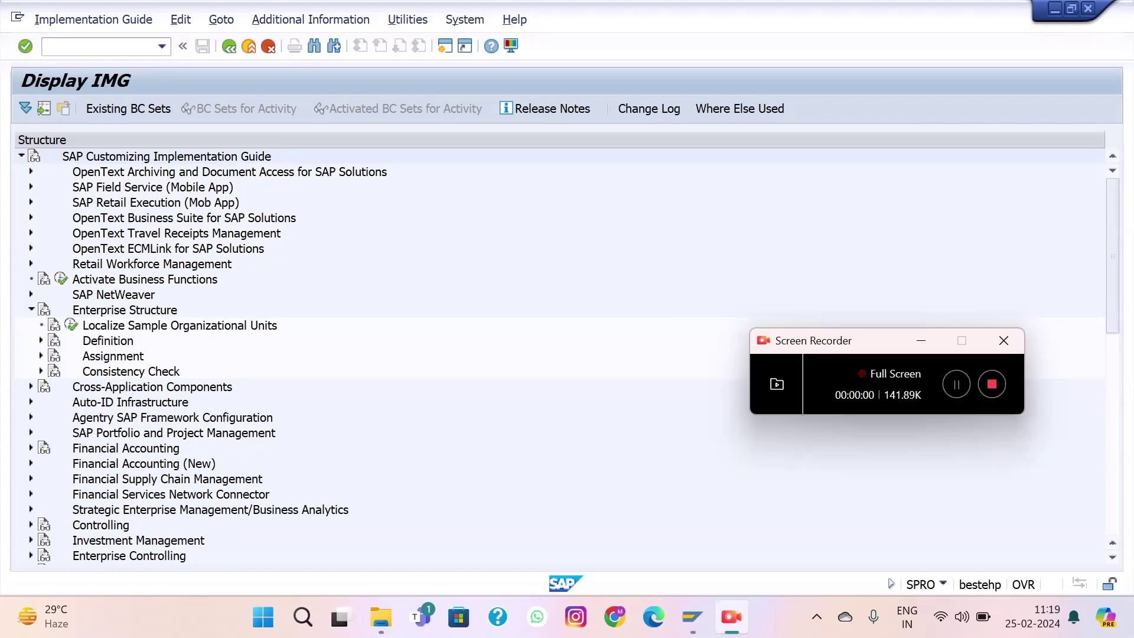
{"action": "left_click", "coordinate": [40, 340]}
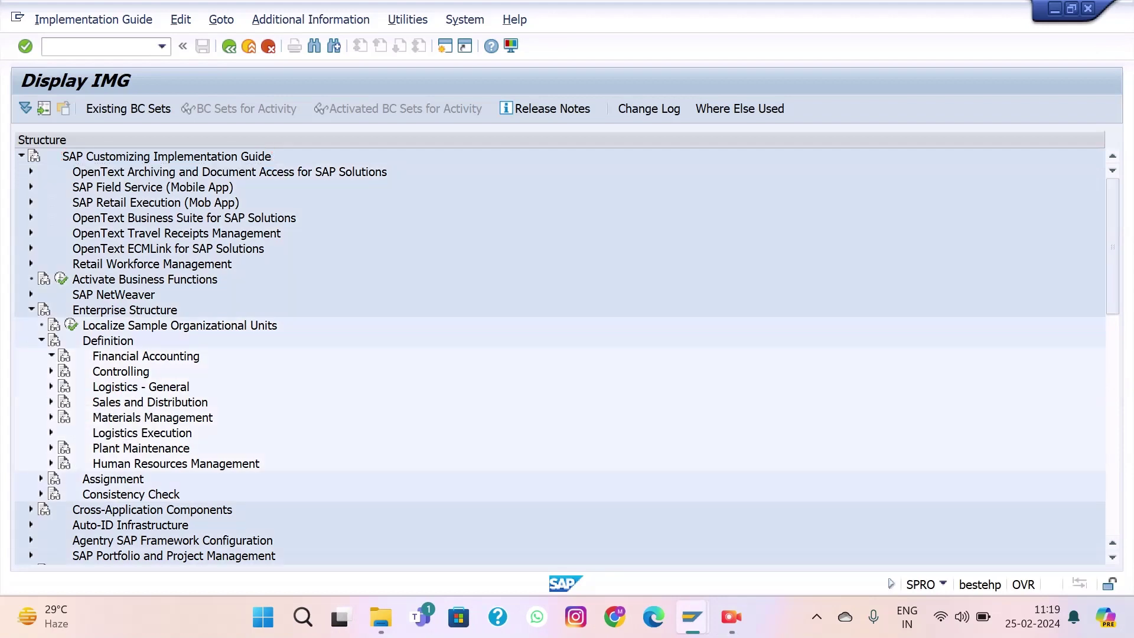
{"action": "left_click", "coordinate": [51, 356]}
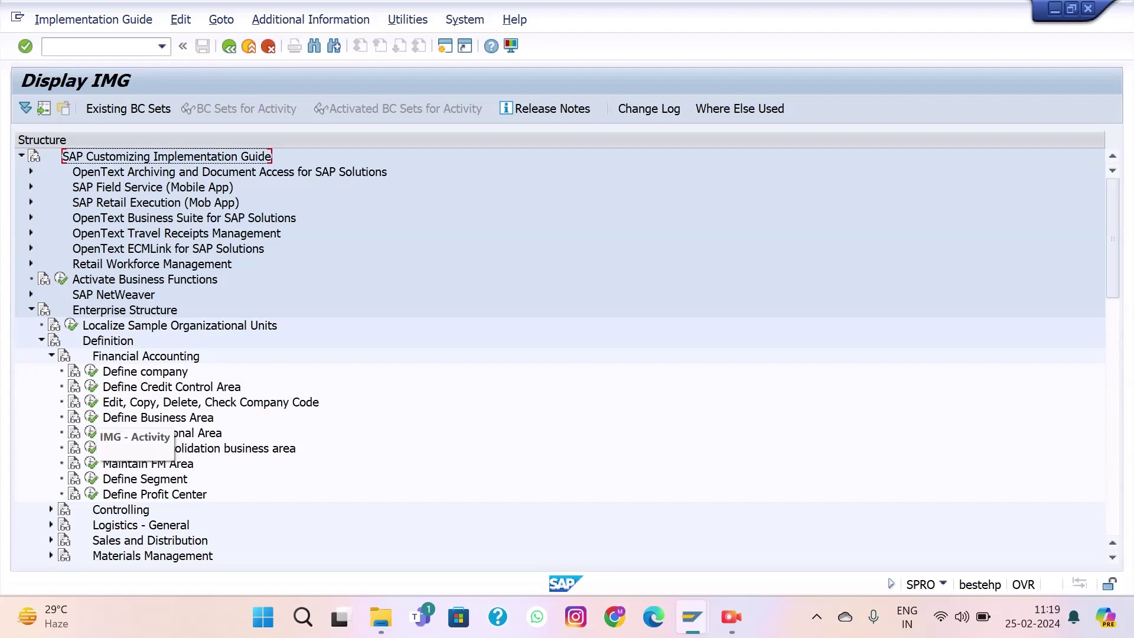
- Start a new company code entry through the Edit Company Code Data activity of Edit, Copy, Delete, Check Company Code
{"action": "left_click", "coordinate": [91, 402]}
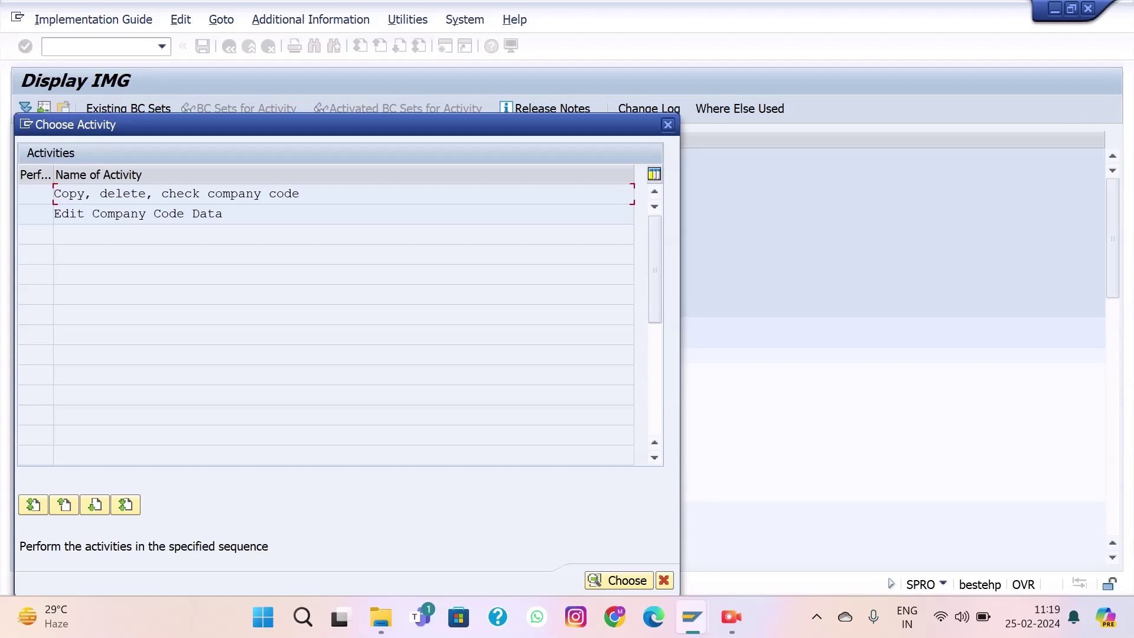
{"action": "key", "text": "Return"}
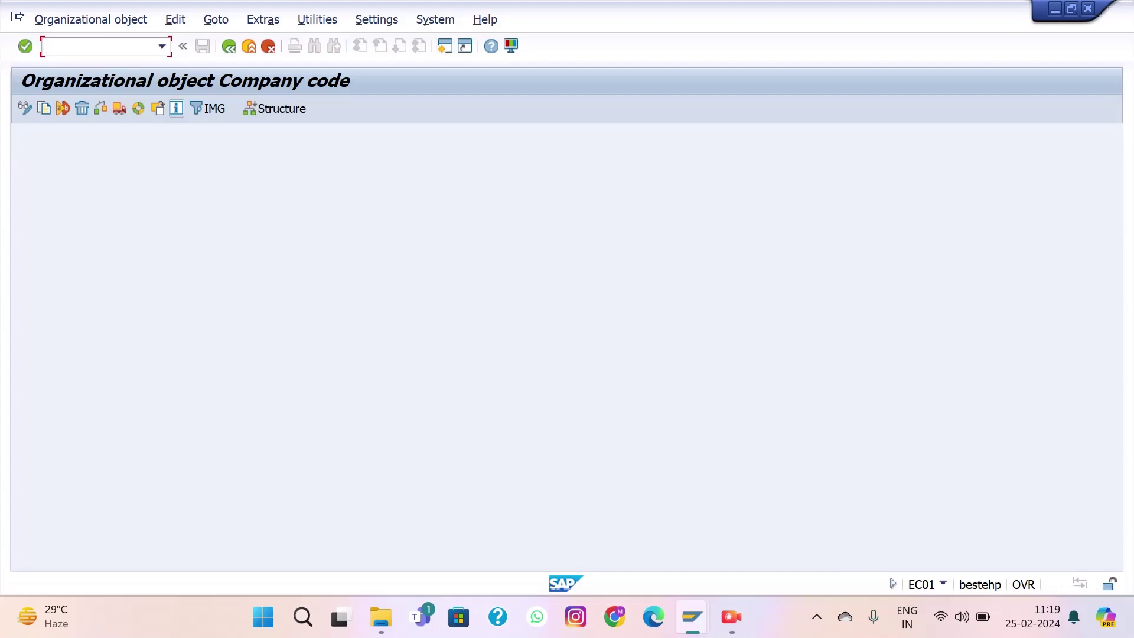
{"action": "left_click", "coordinate": [229, 46]}
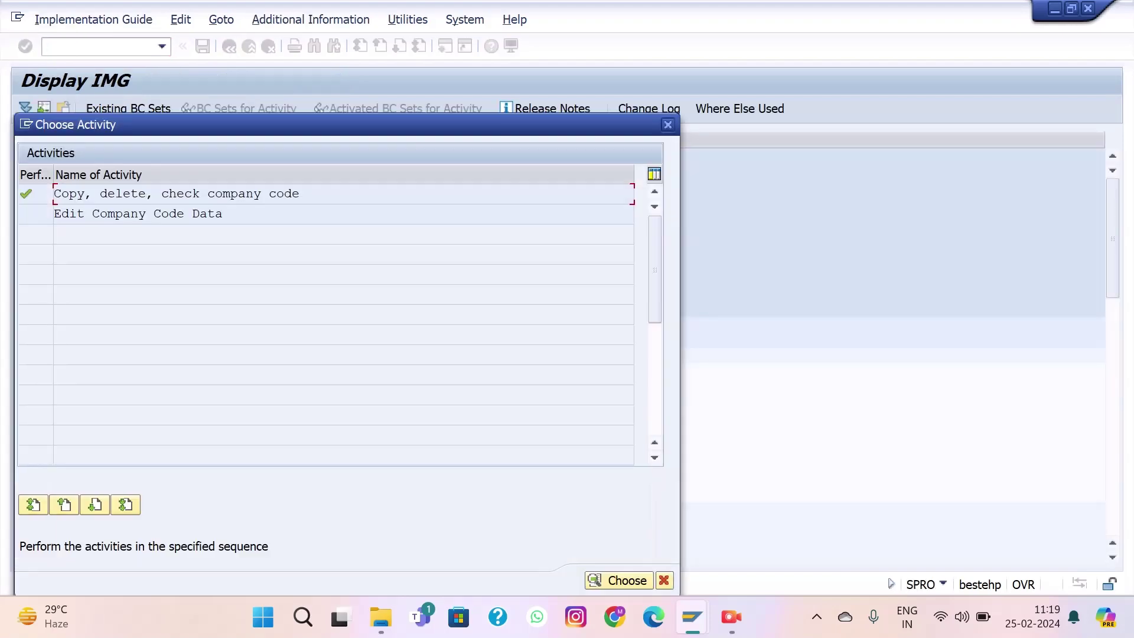
{"action": "double_click", "coordinate": [138, 214]}
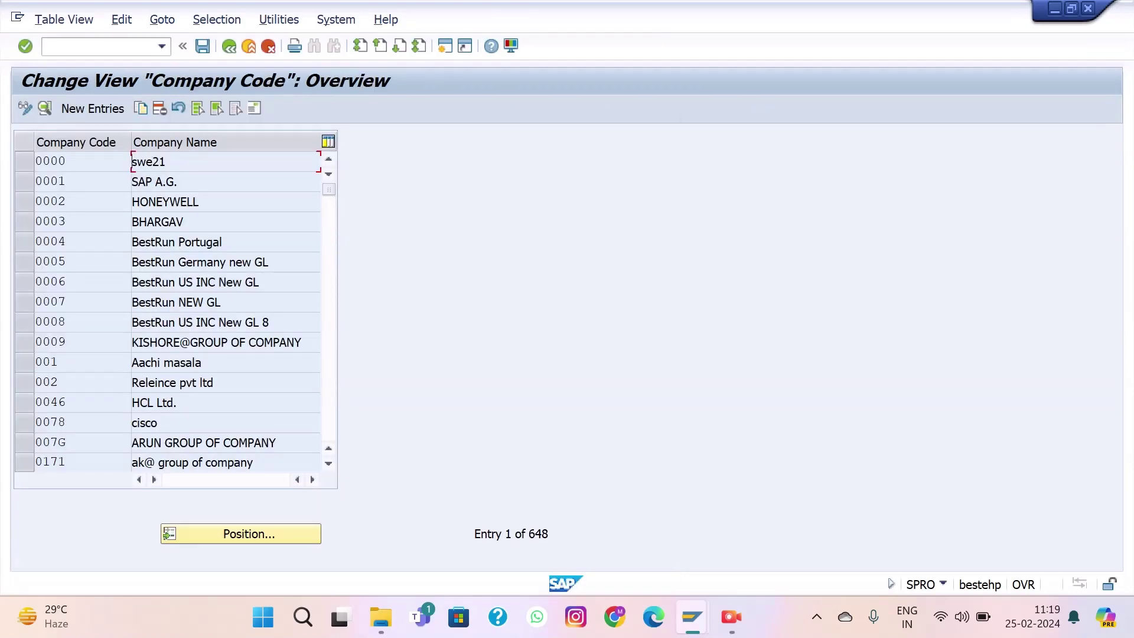
{"action": "left_click", "coordinate": [92, 108]}
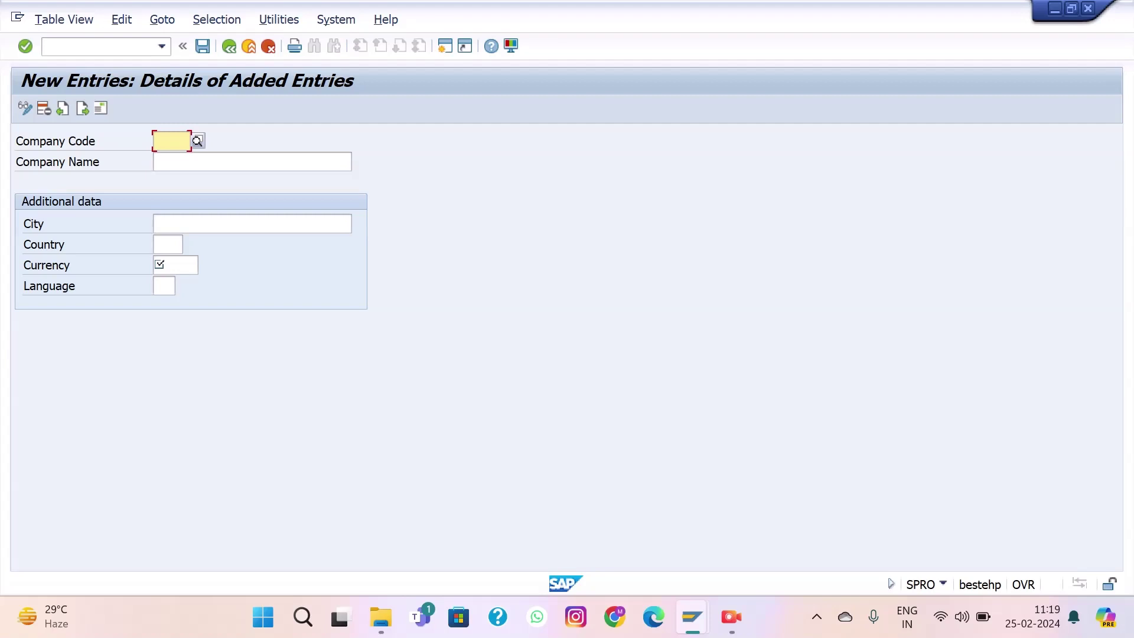
{"action": "type", "text": "tata"}
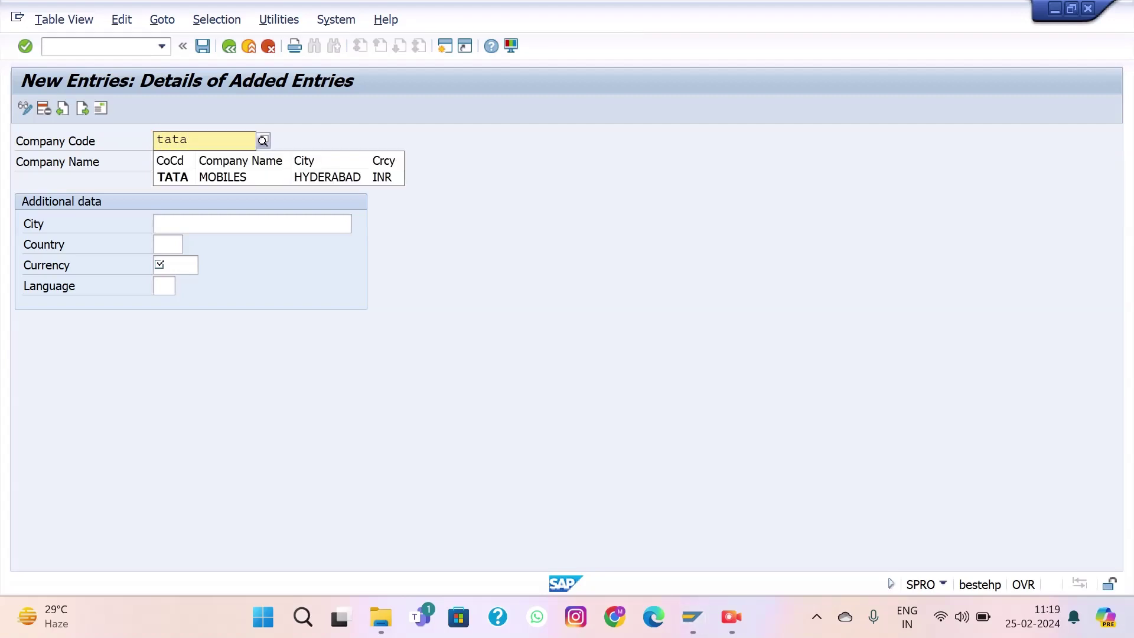
{"action": "key", "text": "Down"}
{"action": "key", "text": "ctrl+a"}
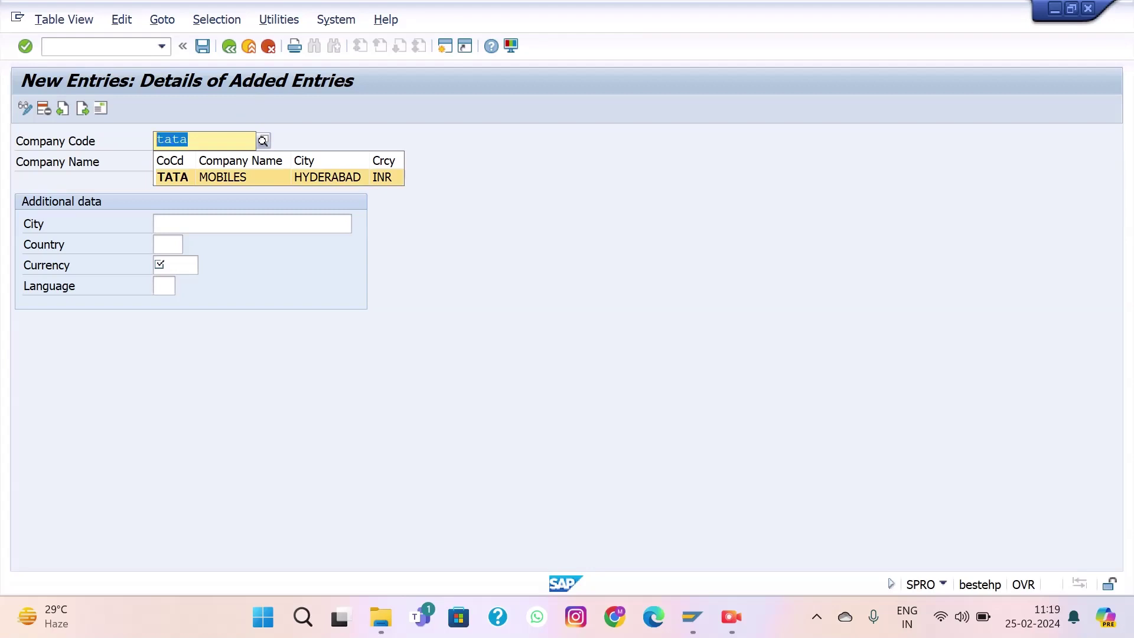
{"action": "key", "text": "BackSpace"}
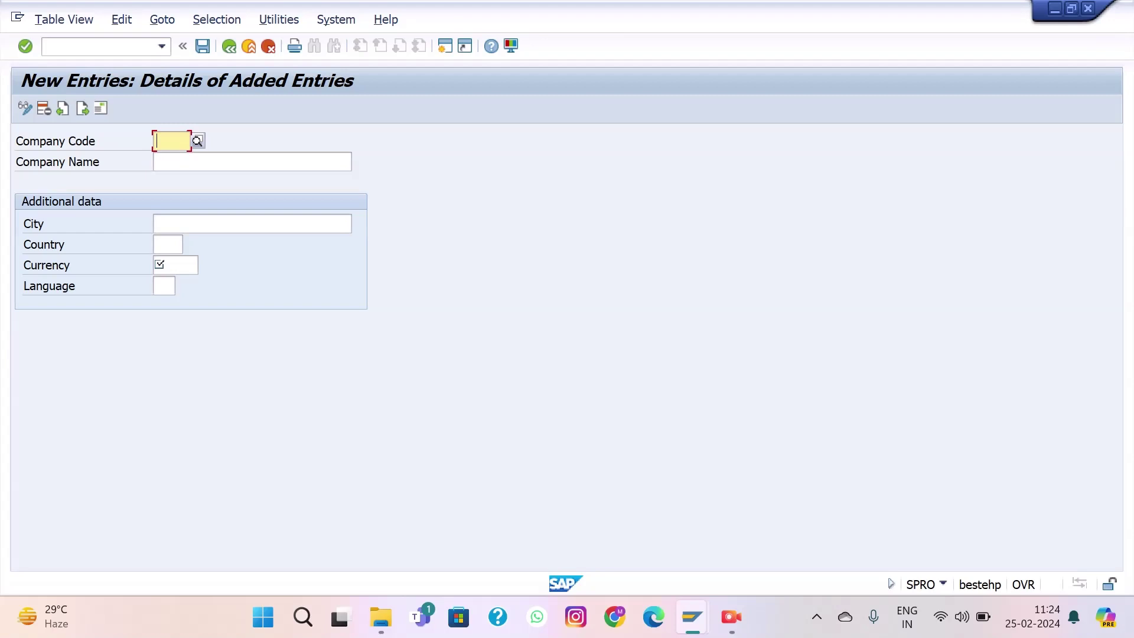
- Enter kia1 as the company code and KIA MOTORS LTD as the company name
{"action": "type", "text": "kia1"}
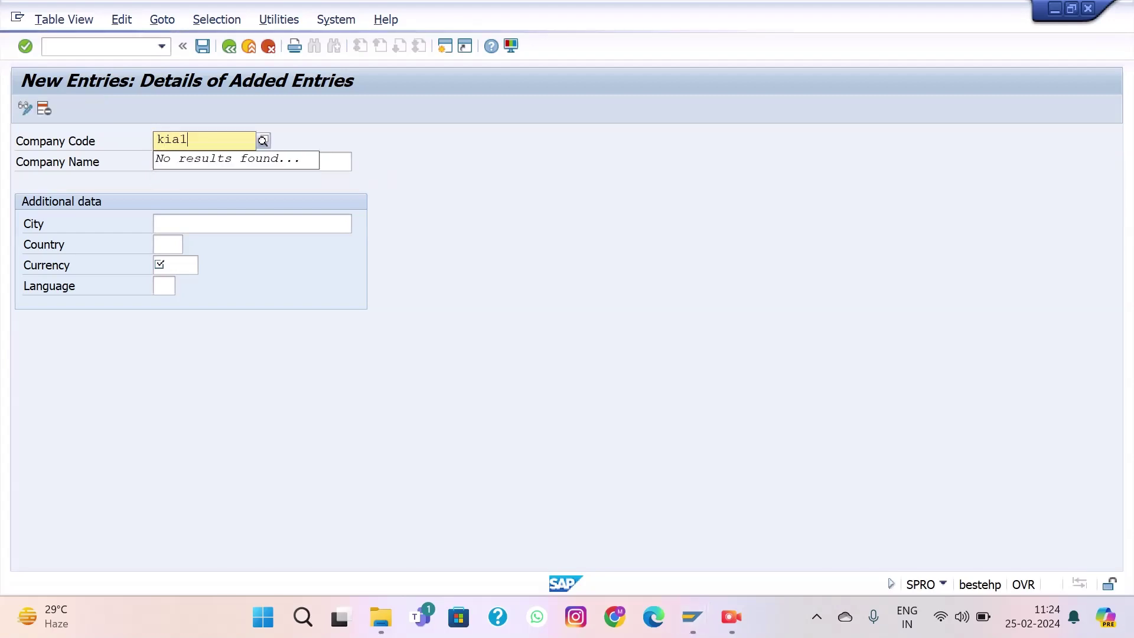
{"action": "key", "text": "Return"}
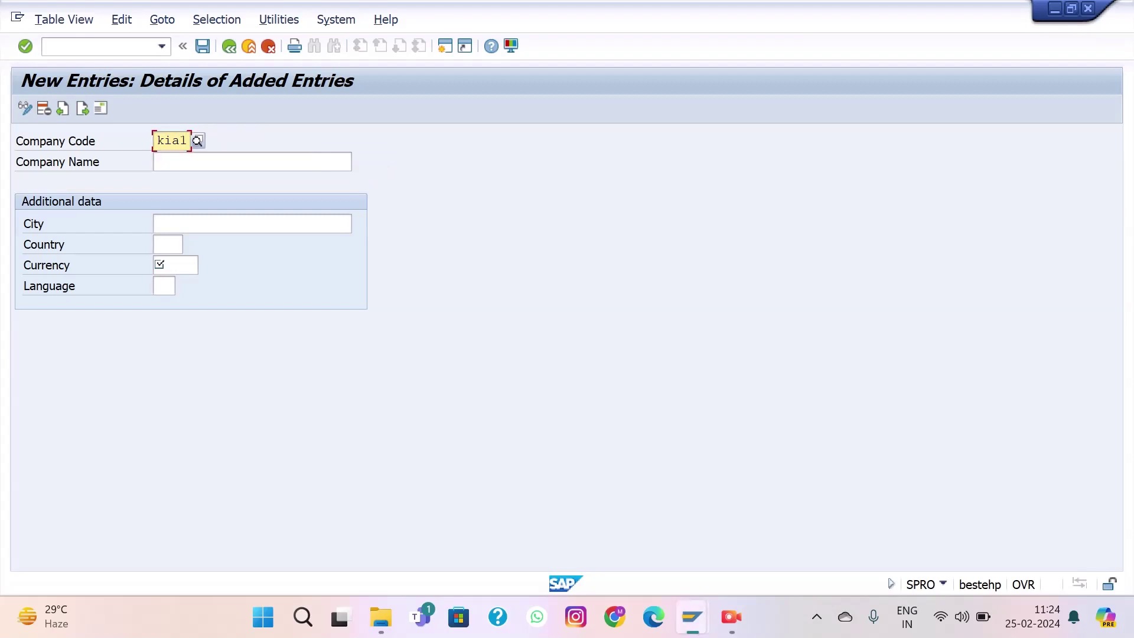
{"action": "left_click", "coordinate": [252, 161]}
{"action": "type", "text": "kia"}
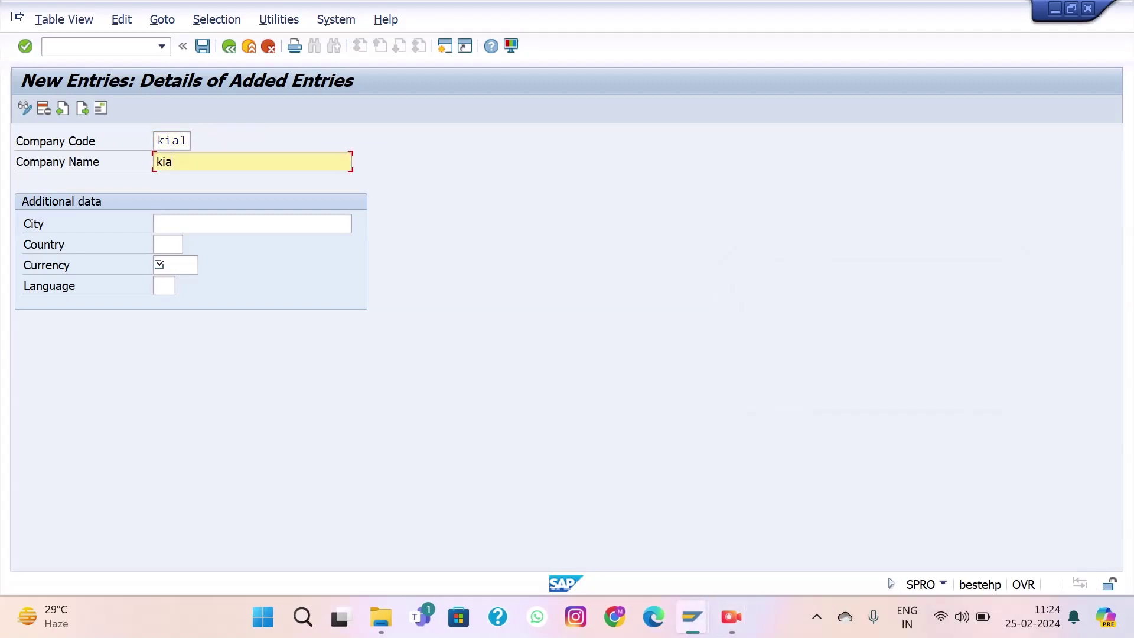
{"action": "key", "text": "shift+Home"}
{"action": "key", "text": "BackSpace"}
{"action": "type", "text": "ki"}
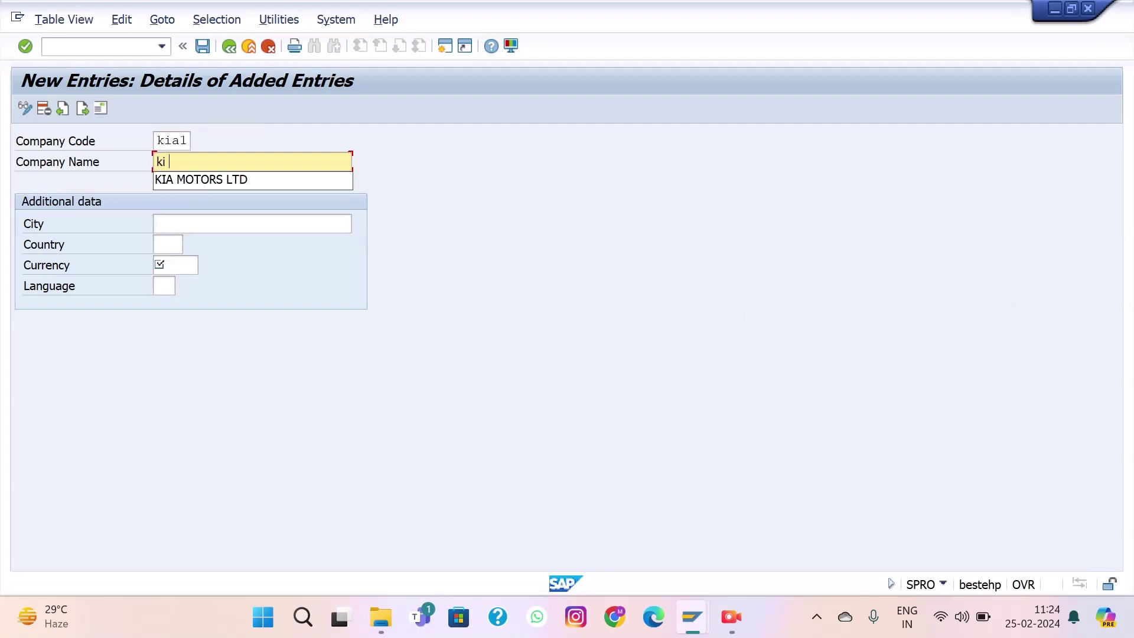
{"action": "key", "text": "Down"}
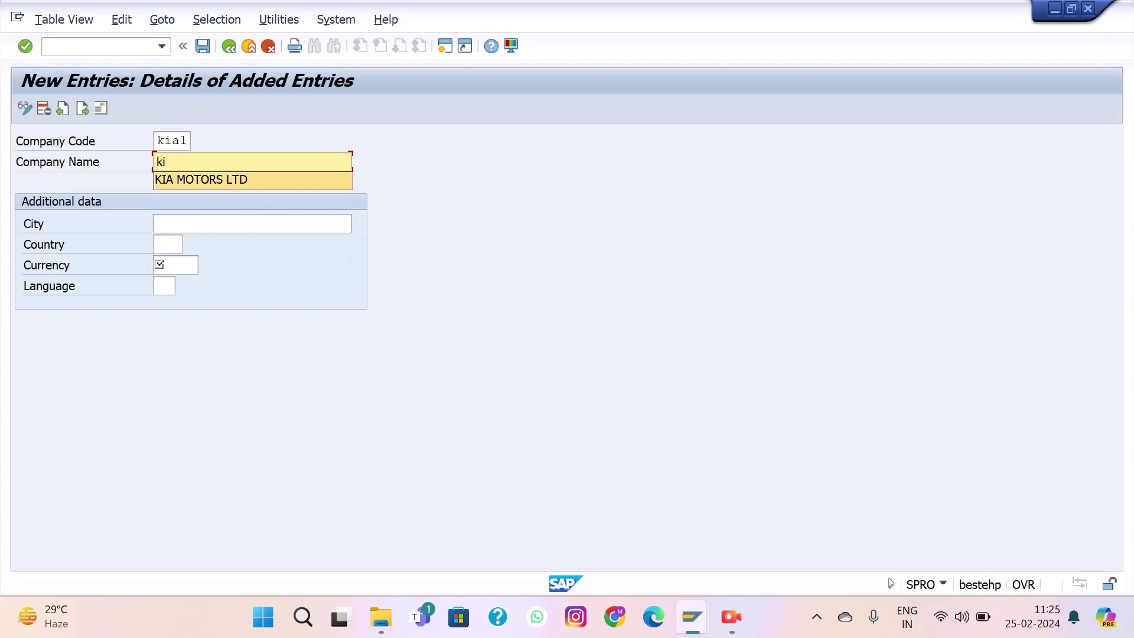
{"action": "key", "text": "Return"}
- Enter KADAPA as the city in the company code's additional data
{"action": "left_click", "coordinate": [156, 223]}
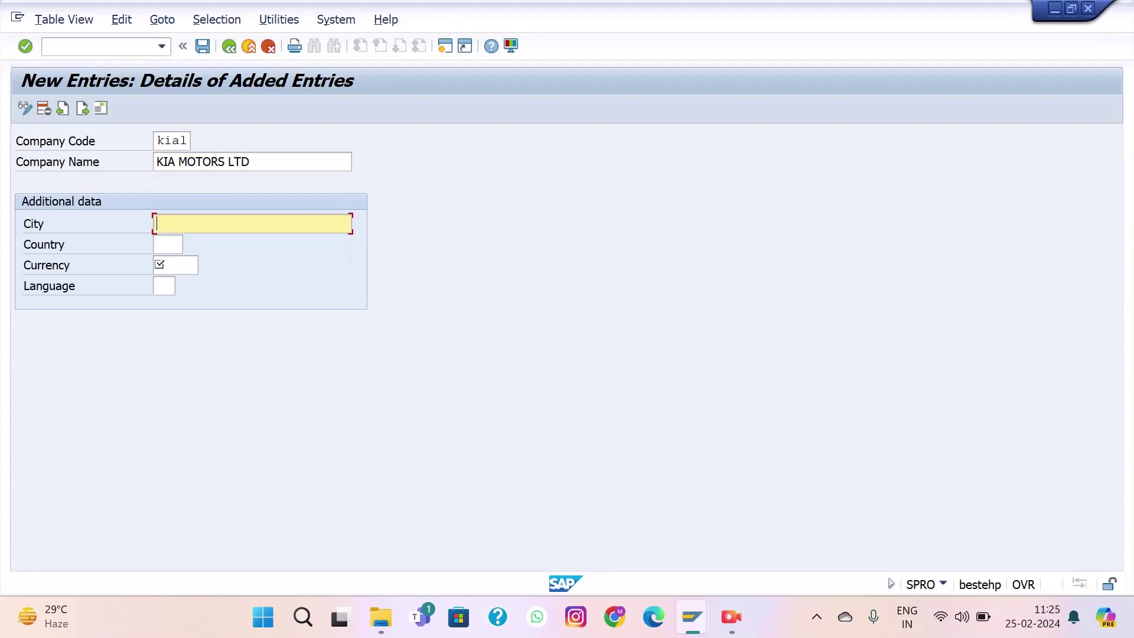
{"action": "type", "text": "k"}
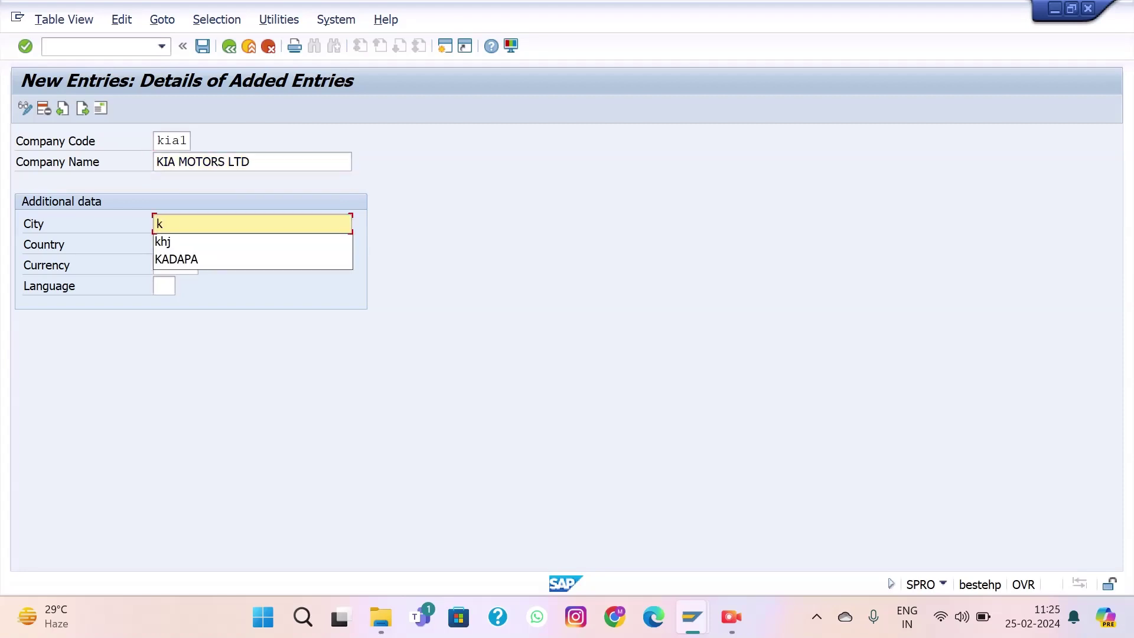
{"action": "type", "text": "A"}
{"action": "key", "text": "BackSpace"}
{"action": "key", "text": "BackSpace"}
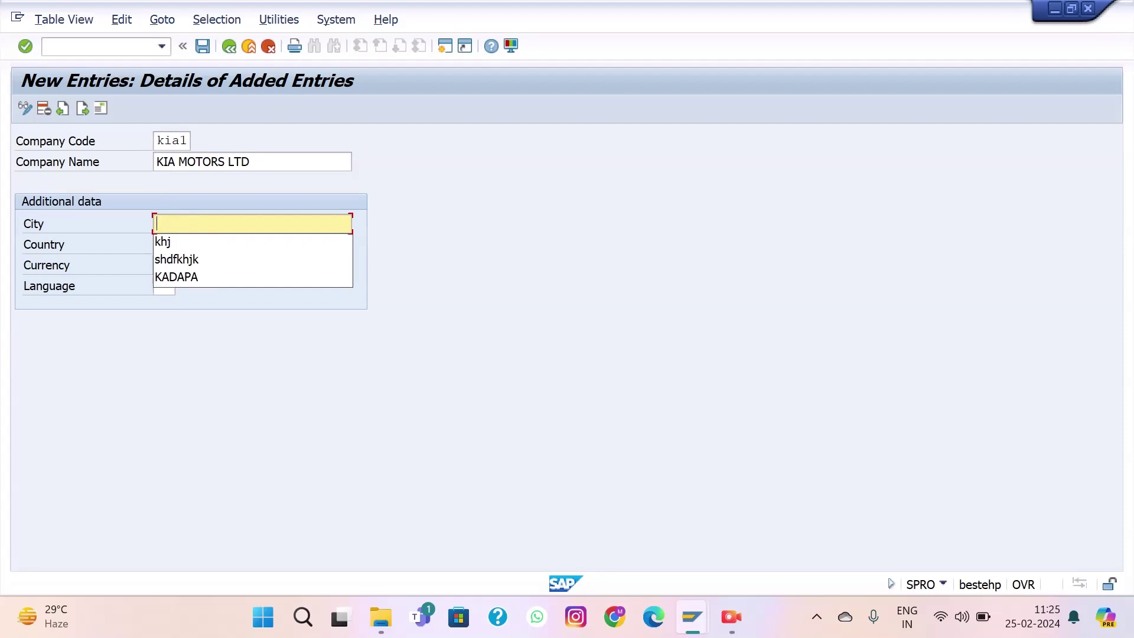
{"action": "type", "text": "KAAB"}
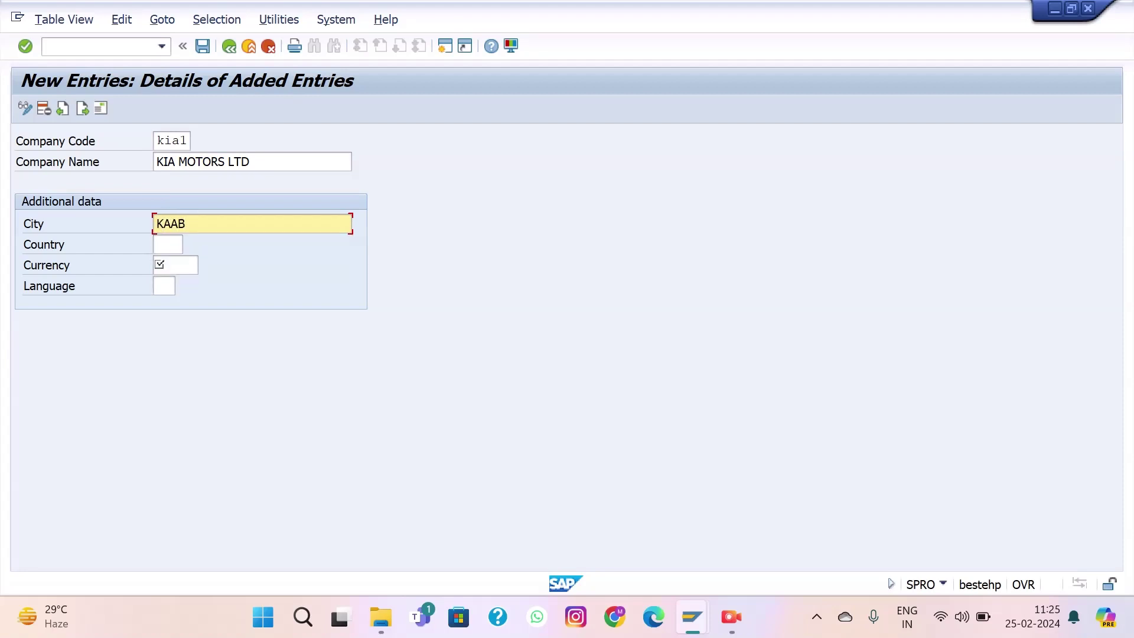
{"action": "key", "text": "BackSpace"}
{"action": "key", "text": "BackSpace"}
{"action": "type", "text": "DAPA"}
- Choose IN (India) from the country key list as the company code's country
{"action": "left_click", "coordinate": [167, 244]}
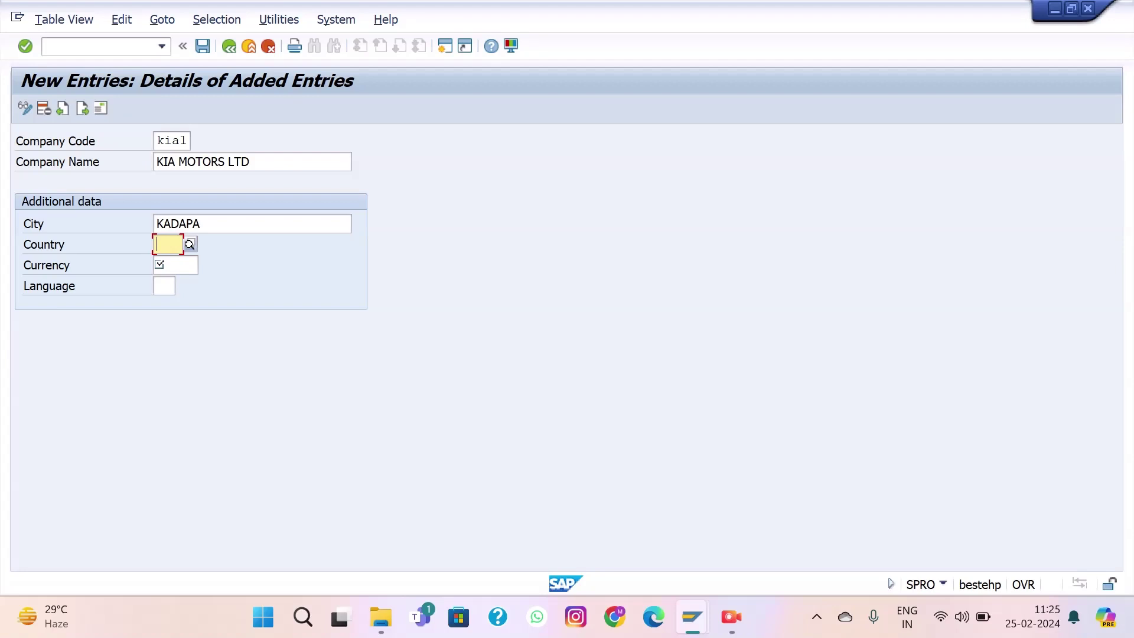
{"action": "key", "text": "Return"}
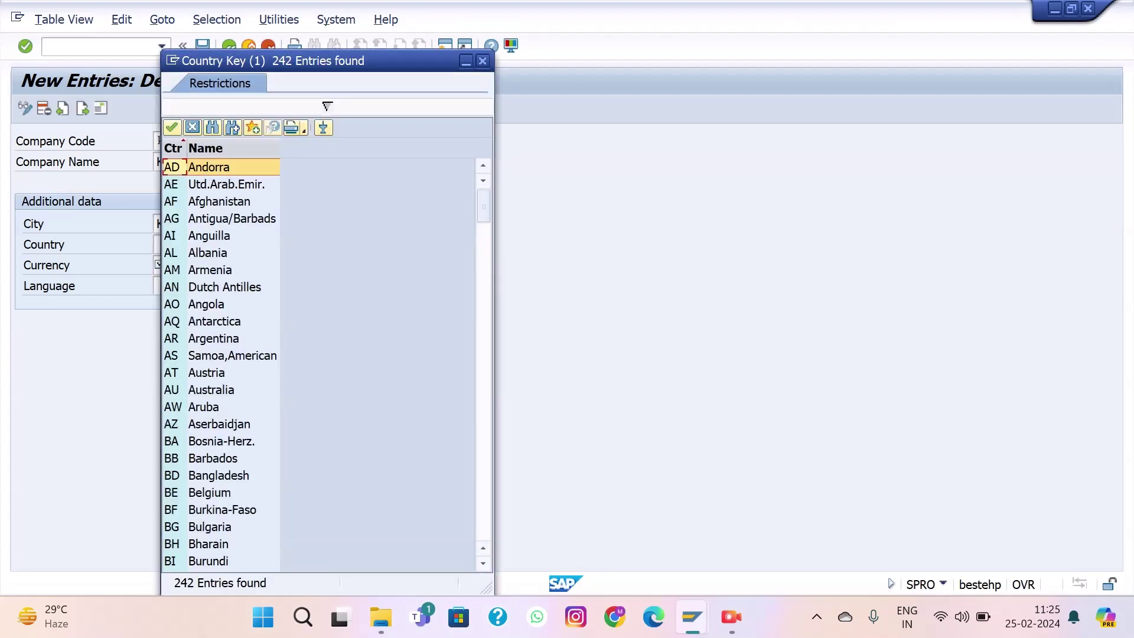
{"action": "scroll", "coordinate": [328, 106], "scroll_direction": "down", "scroll_amount": 8}
{"action": "scroll", "coordinate": [327, 106], "scroll_direction": "down", "scroll_amount": 20}
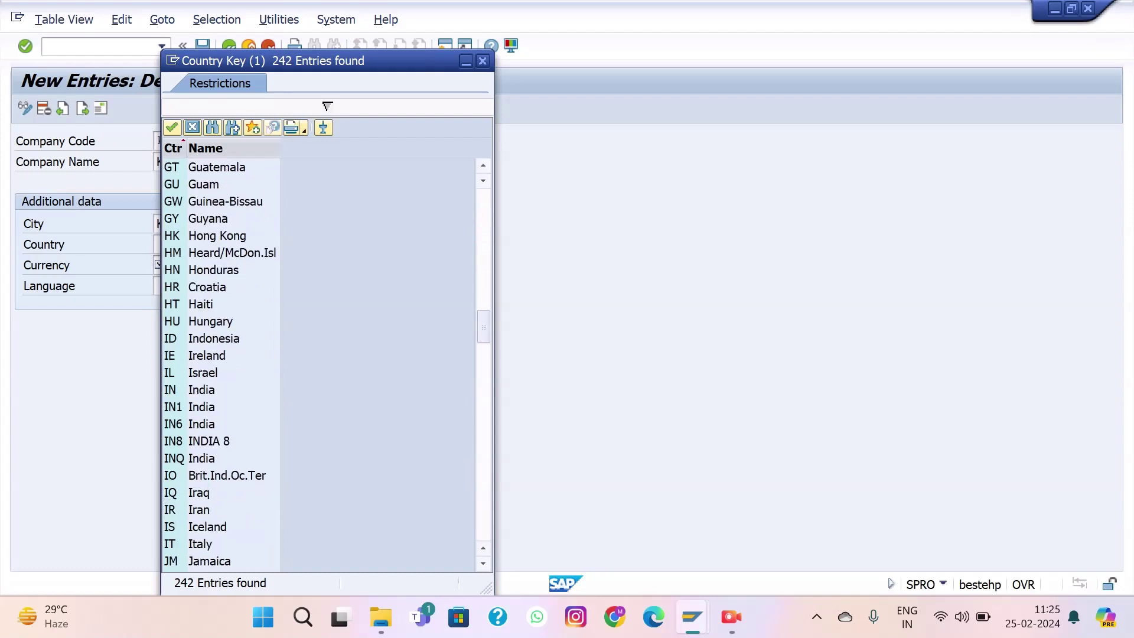
{"action": "left_click", "coordinate": [201, 389]}
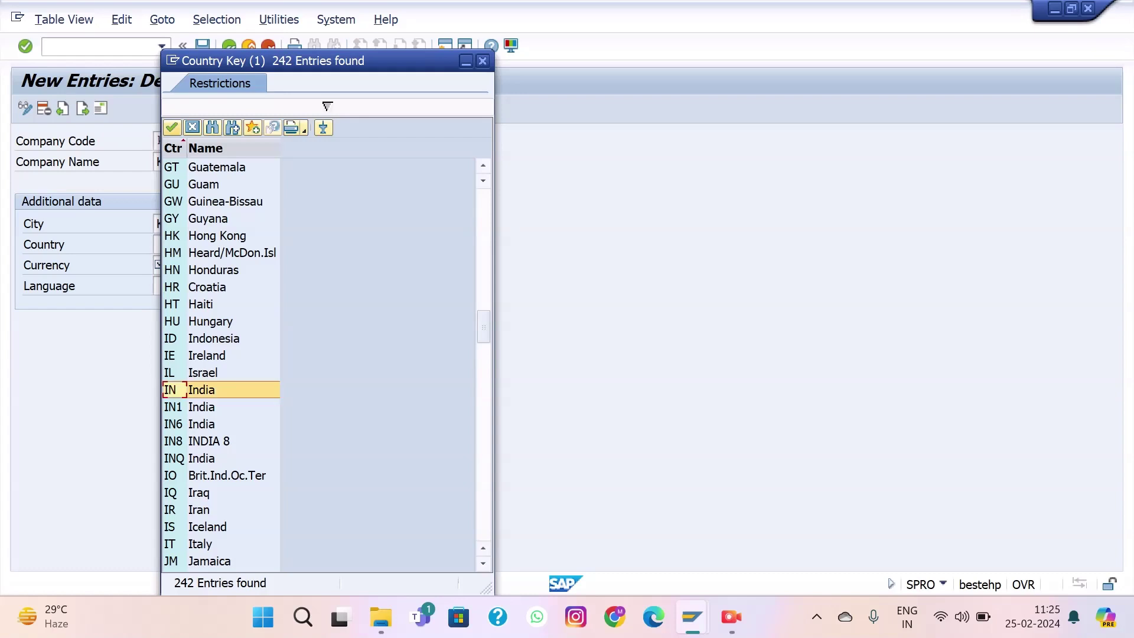
{"action": "left_click", "coordinate": [172, 127]}
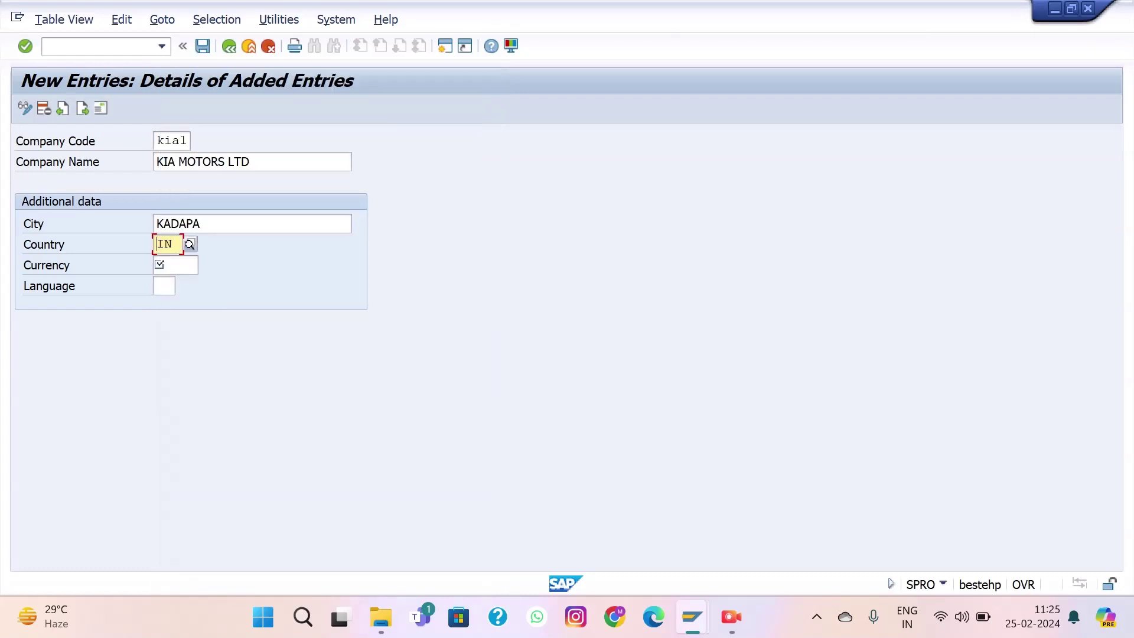
- Set the company code's currency to INR
{"action": "left_click", "coordinate": [174, 264]}
{"action": "type", "text": "INR"}
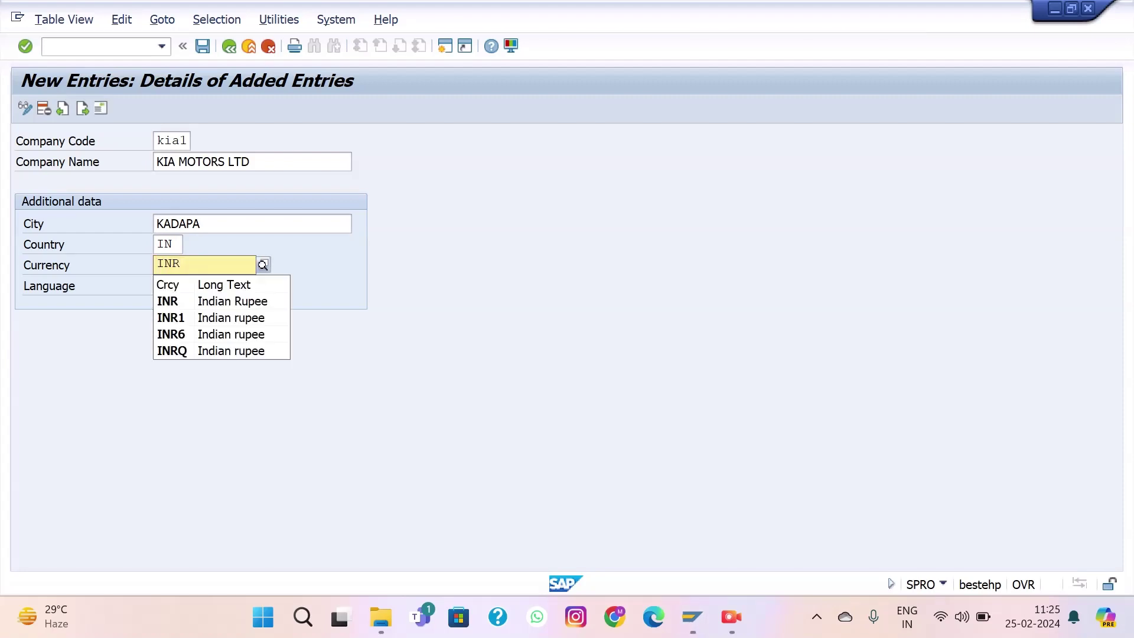
{"action": "key", "text": "Tab"}
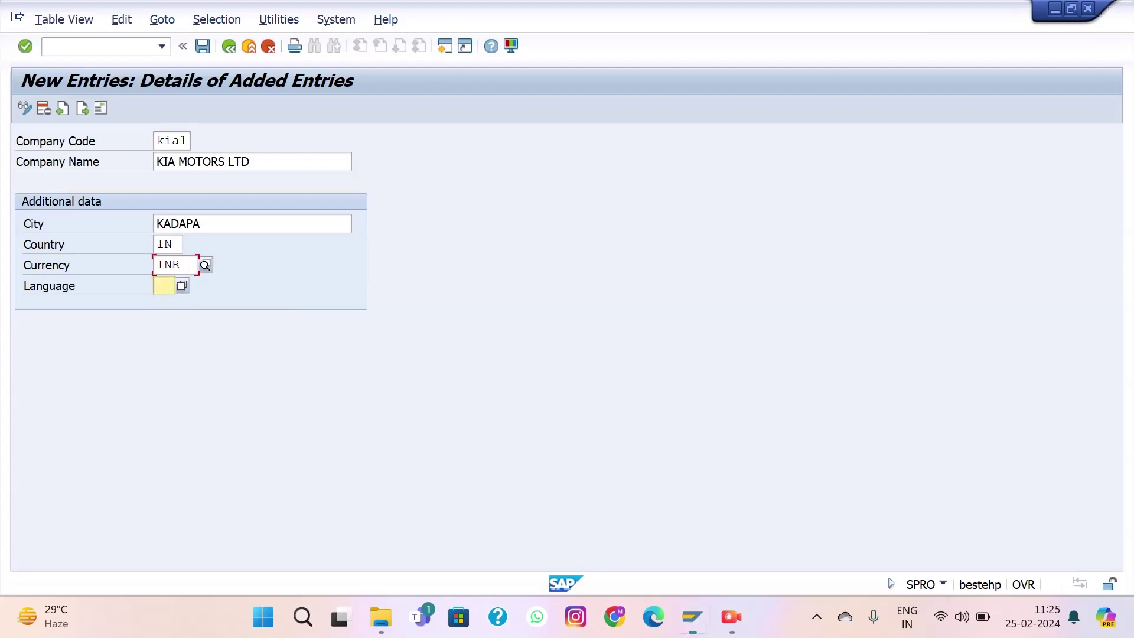
{"action": "key", "text": "shift+Tab"}
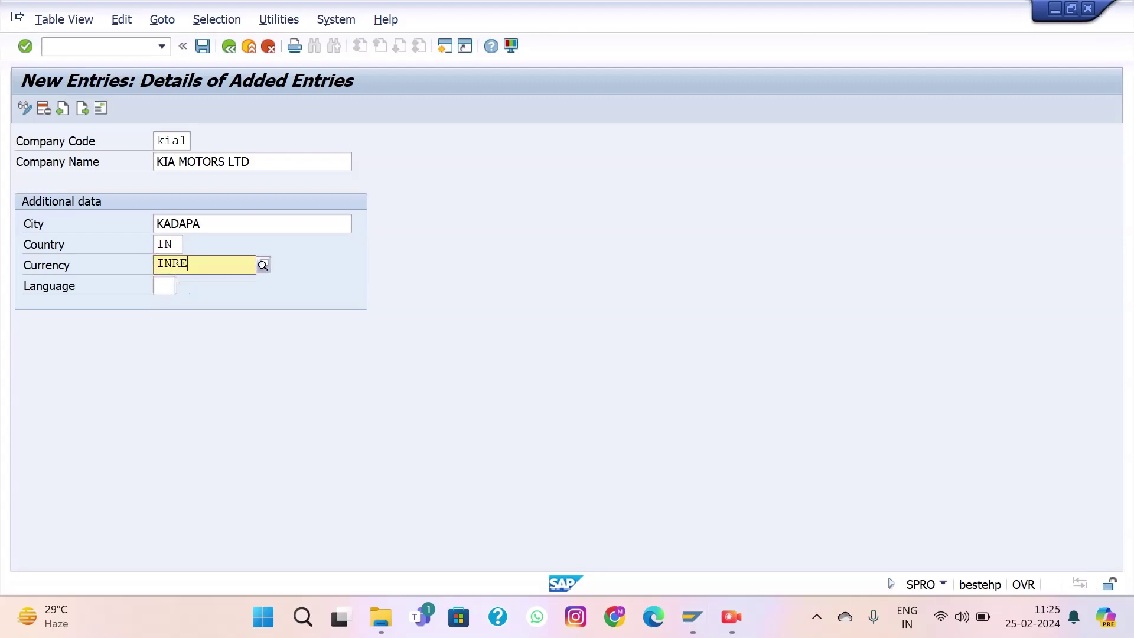
{"action": "key", "text": "Tab"}
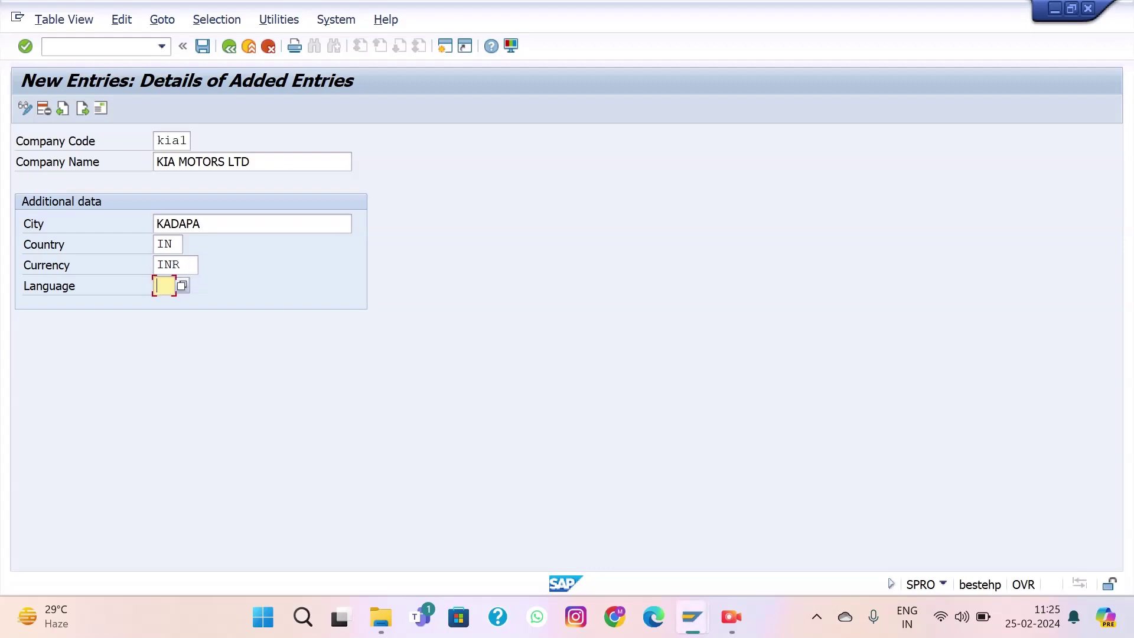
- Choose EN (English) from the language key list as the company code's language
{"action": "type", "text": "EN"}
{"action": "key", "text": "F4"}
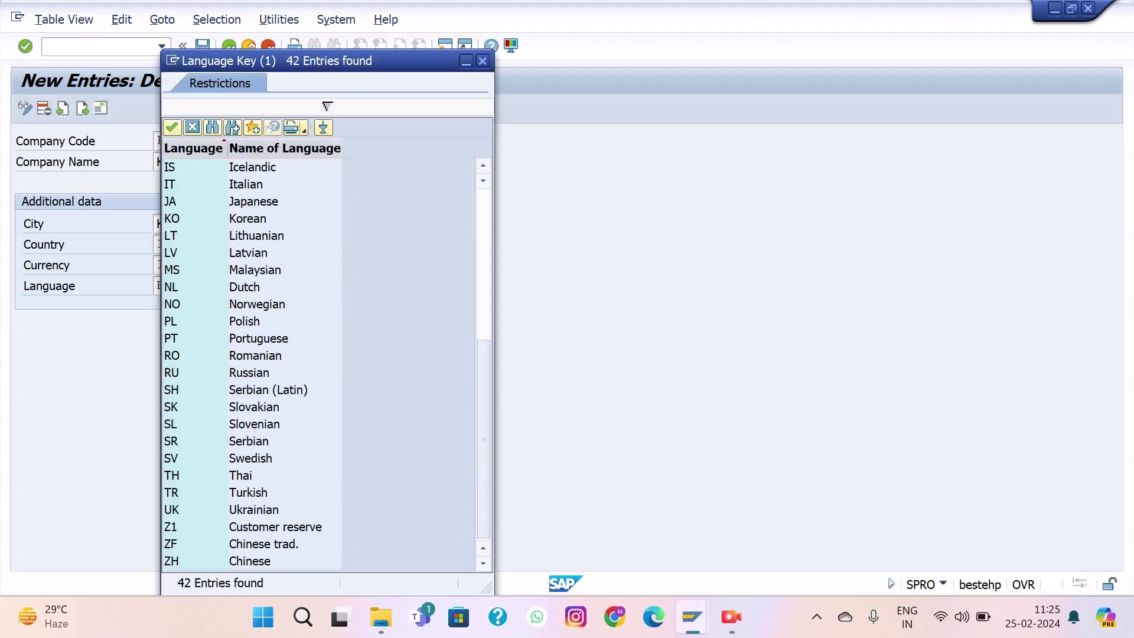
{"action": "scroll", "coordinate": [319, 363], "scroll_direction": "up", "scroll_amount": 5}
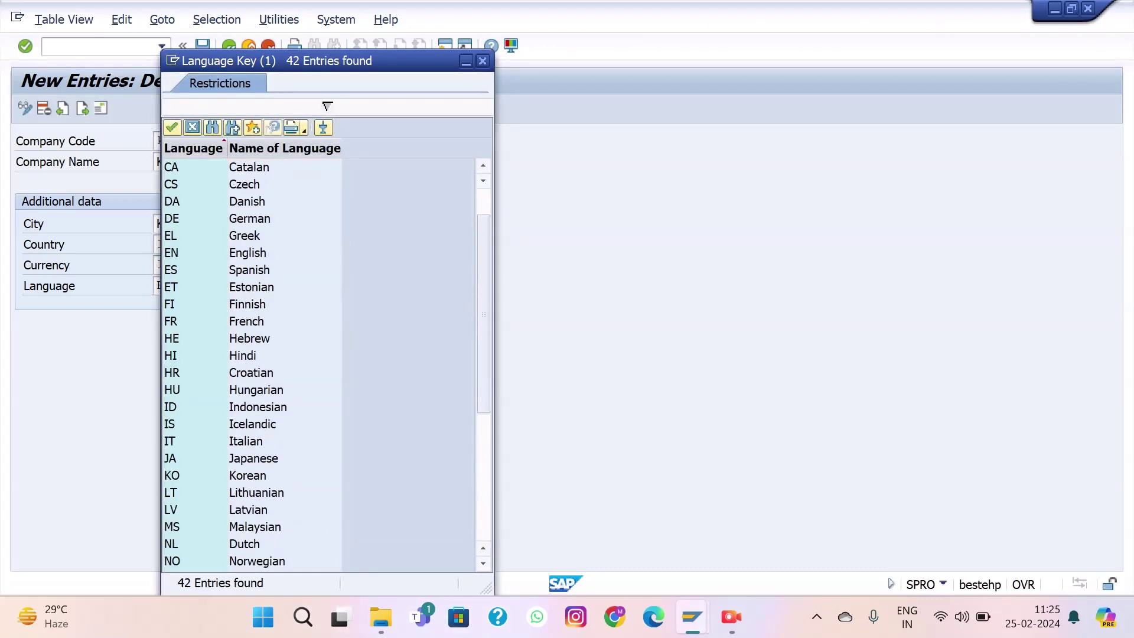
{"action": "left_click", "coordinate": [195, 253]}
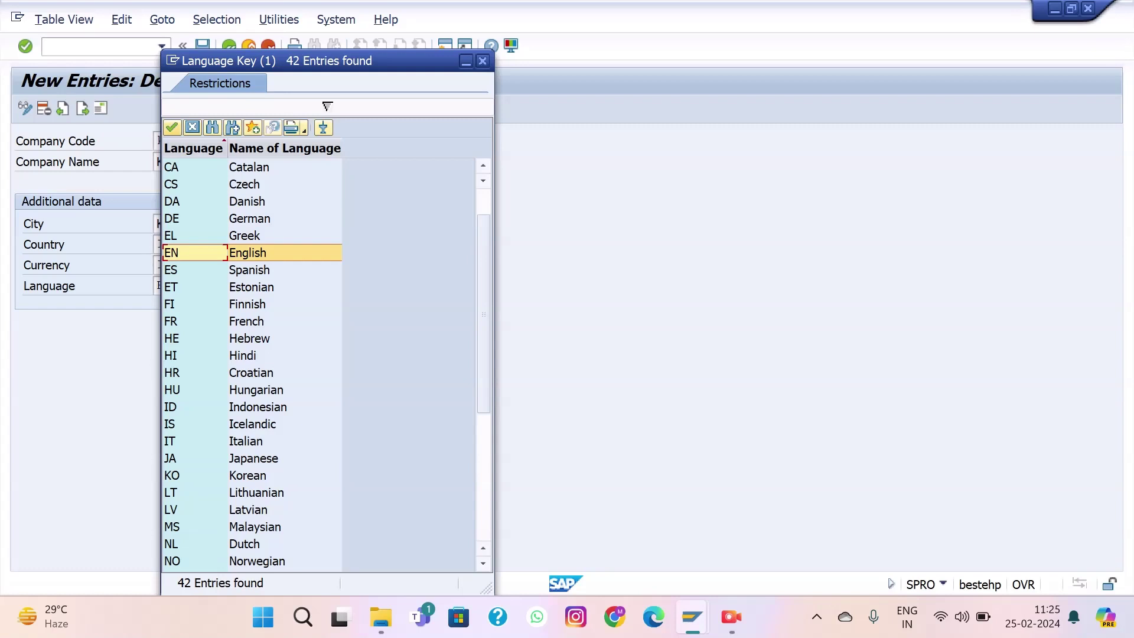
{"action": "left_click", "coordinate": [172, 127]}
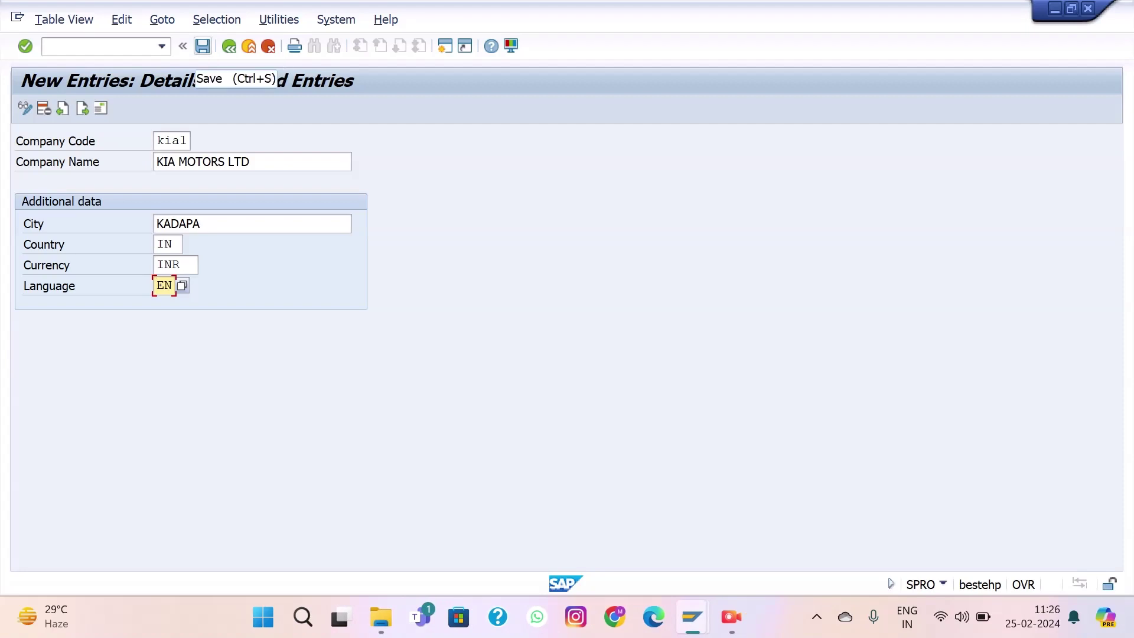
- Save the company code entry and give its address the title Company and the name KIA MOTOR LTD
{"action": "left_click", "coordinate": [202, 46]}
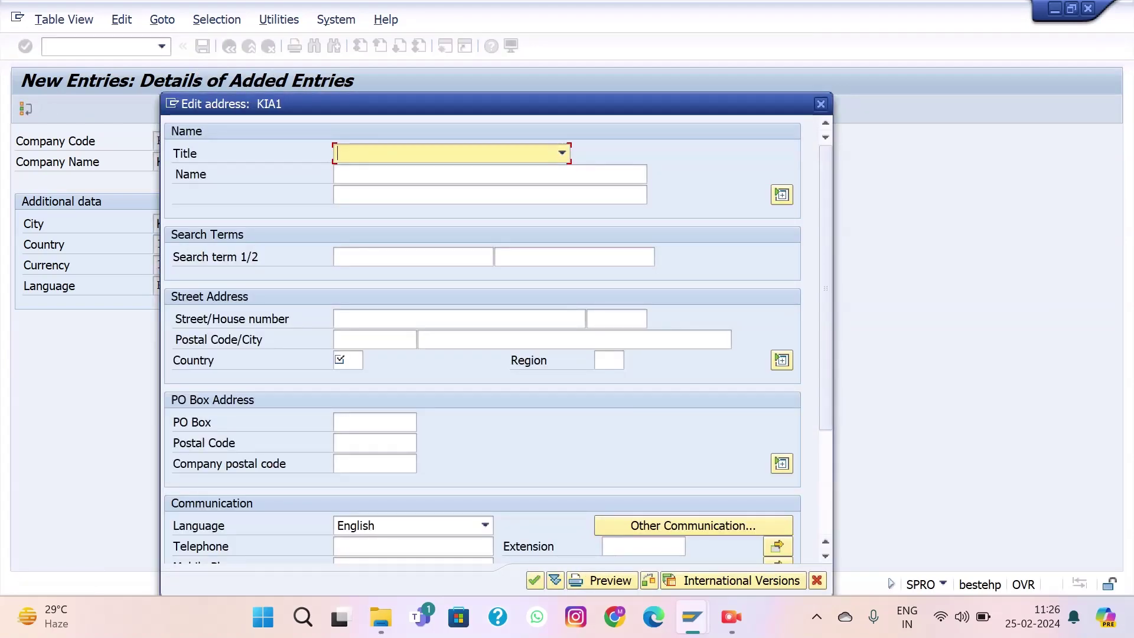
{"action": "key", "text": "F4"}
{"action": "key", "text": "Return"}
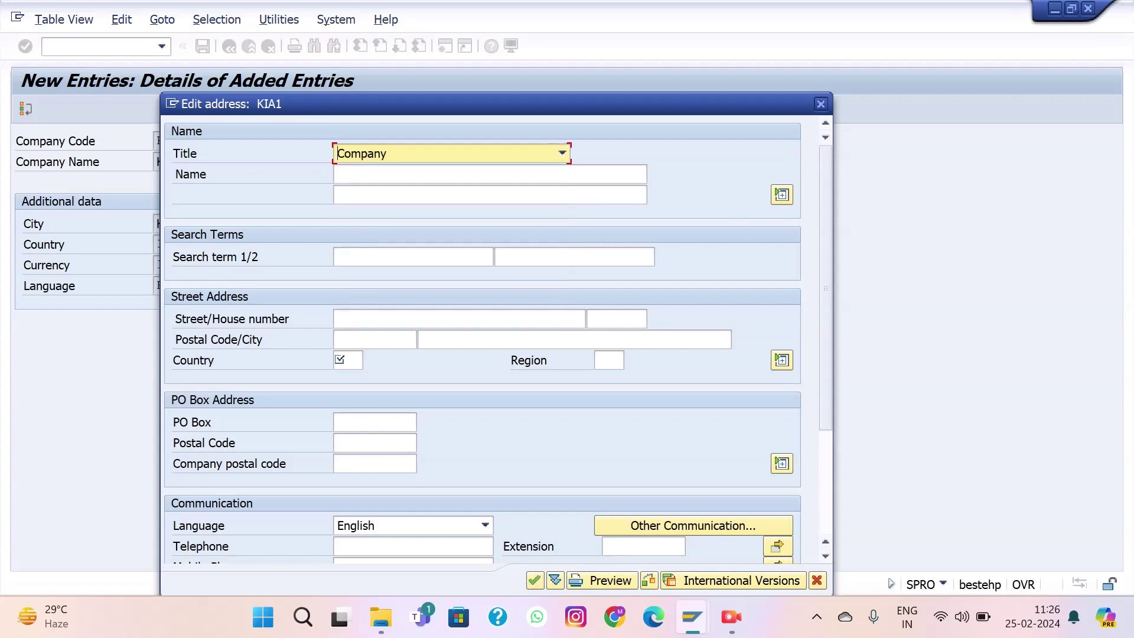
{"action": "left_click", "coordinate": [354, 174]}
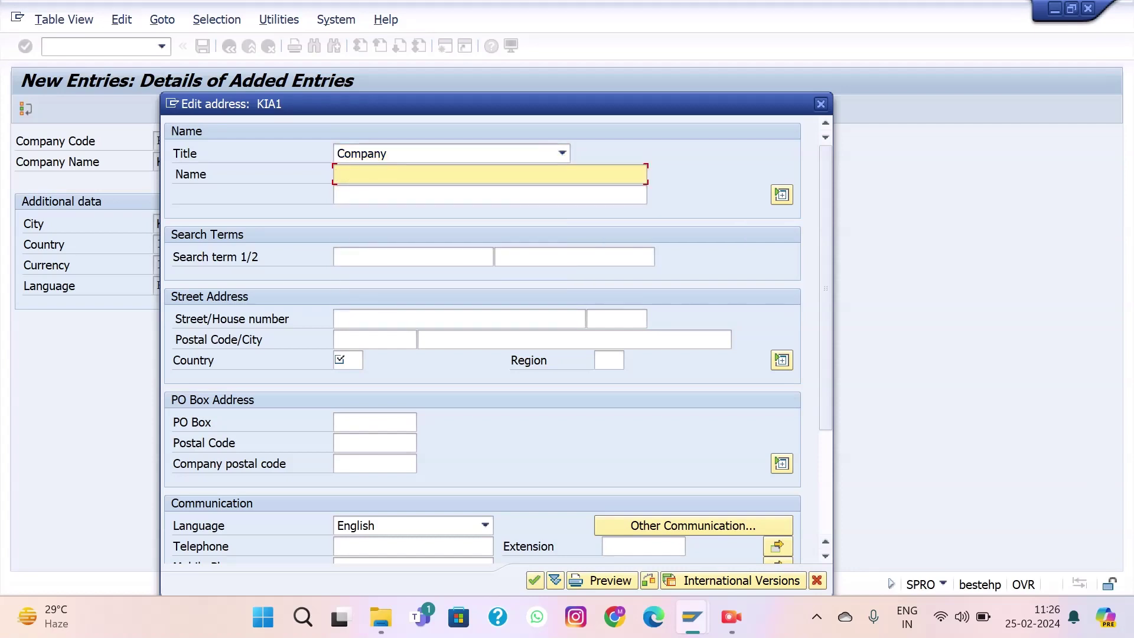
{"action": "type", "text": "KIA MOT"}
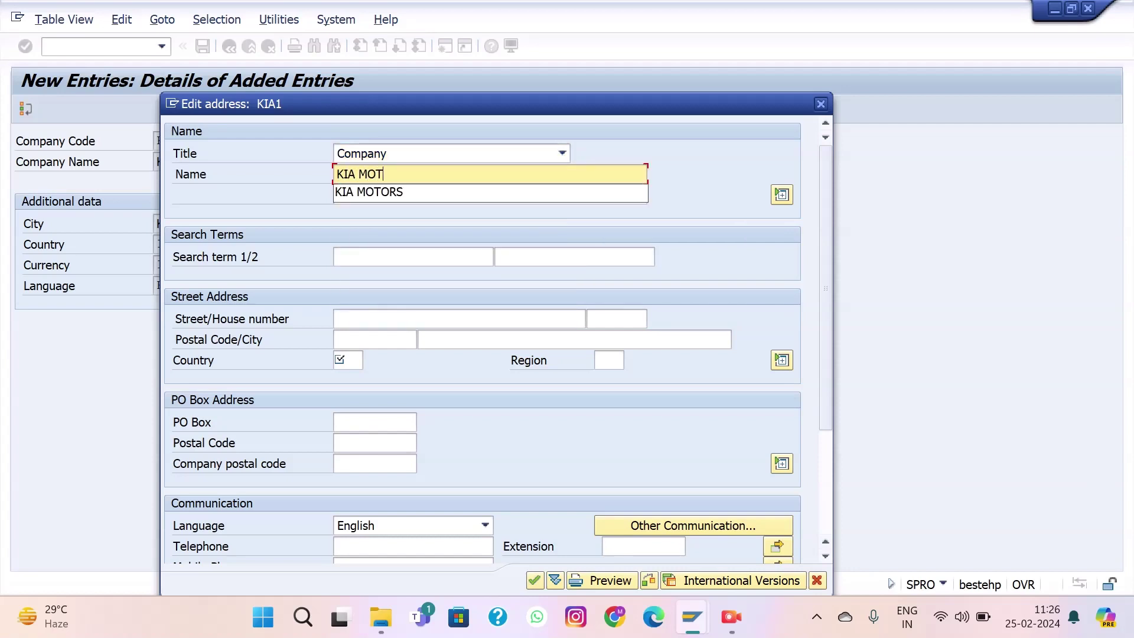
{"action": "type", "text": "OR LTD"}
{"action": "key", "text": "Tab"}
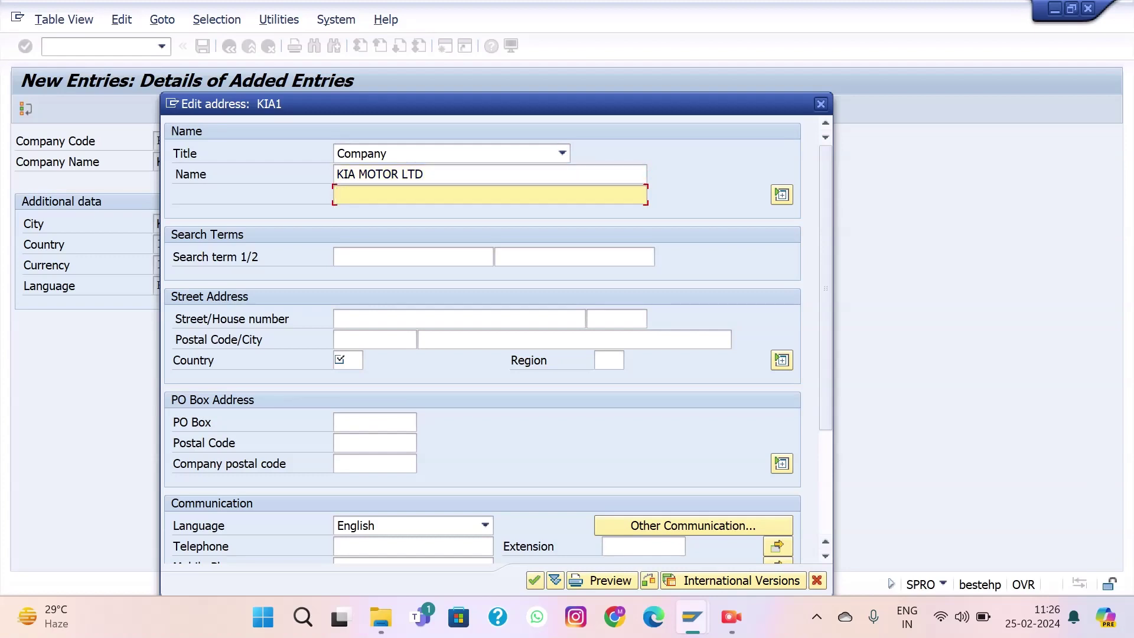
- Fill in the street and house number of the company's street address
{"action": "key", "text": "Tab"}
{"action": "key", "text": "Tab"}
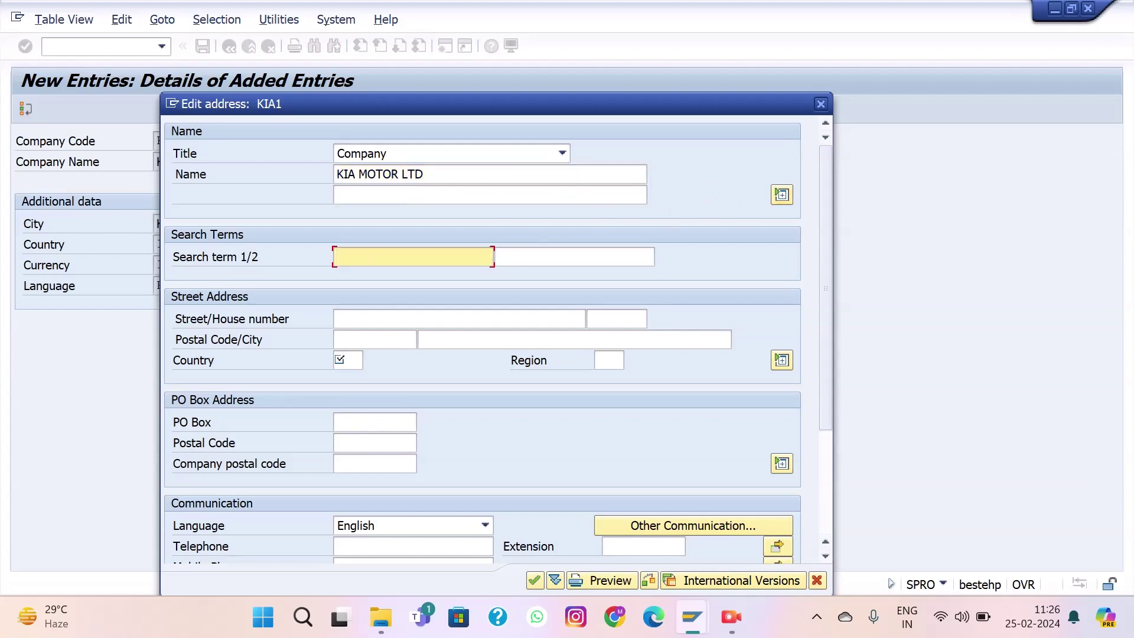
{"action": "key", "text": "Tab"}
{"action": "key", "text": "Tab"}
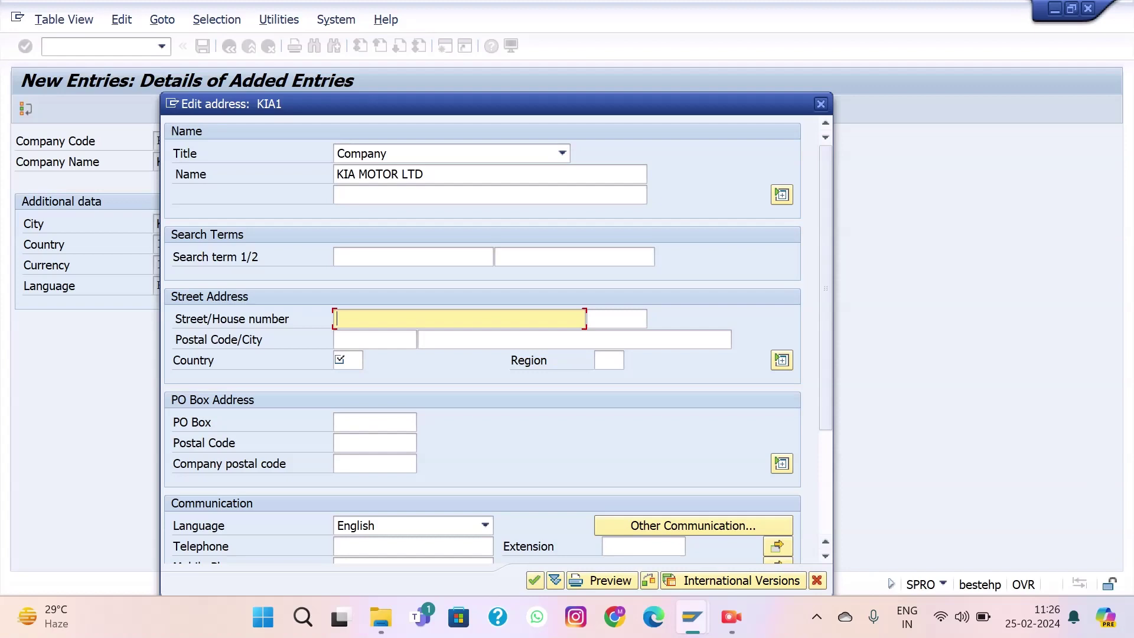
{"action": "type", "text": "SEVEN ROADS"}
{"action": "left_click", "coordinate": [590, 319]}
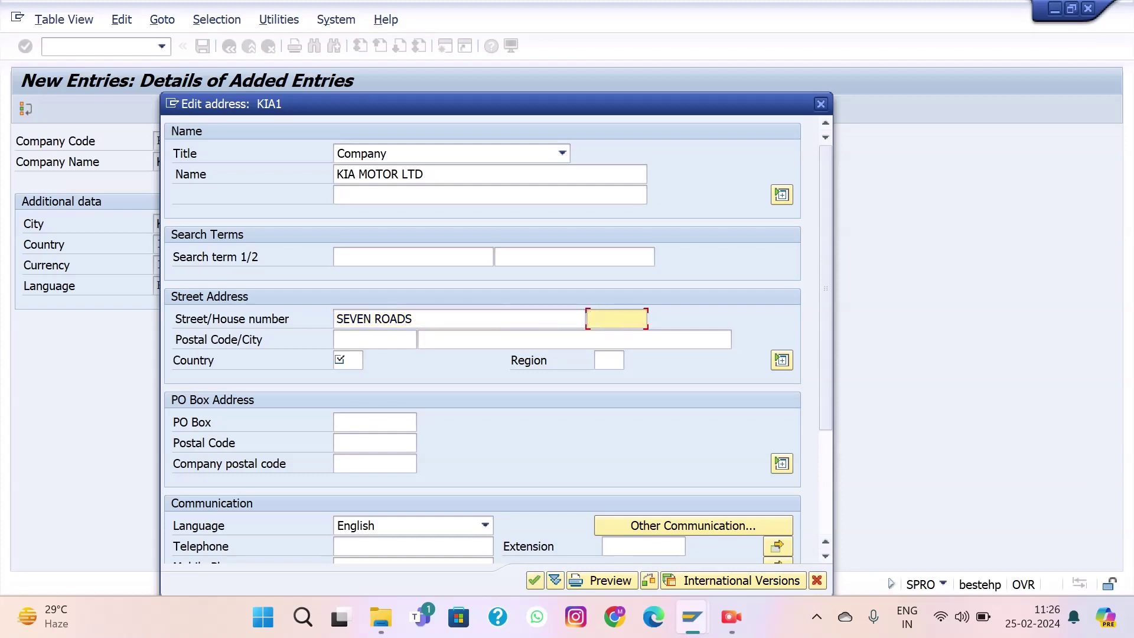
{"action": "type", "text": "6/100"}
- Enter the postal code and the city KADAPA in the company's street address
{"action": "left_click", "coordinate": [375, 339]}
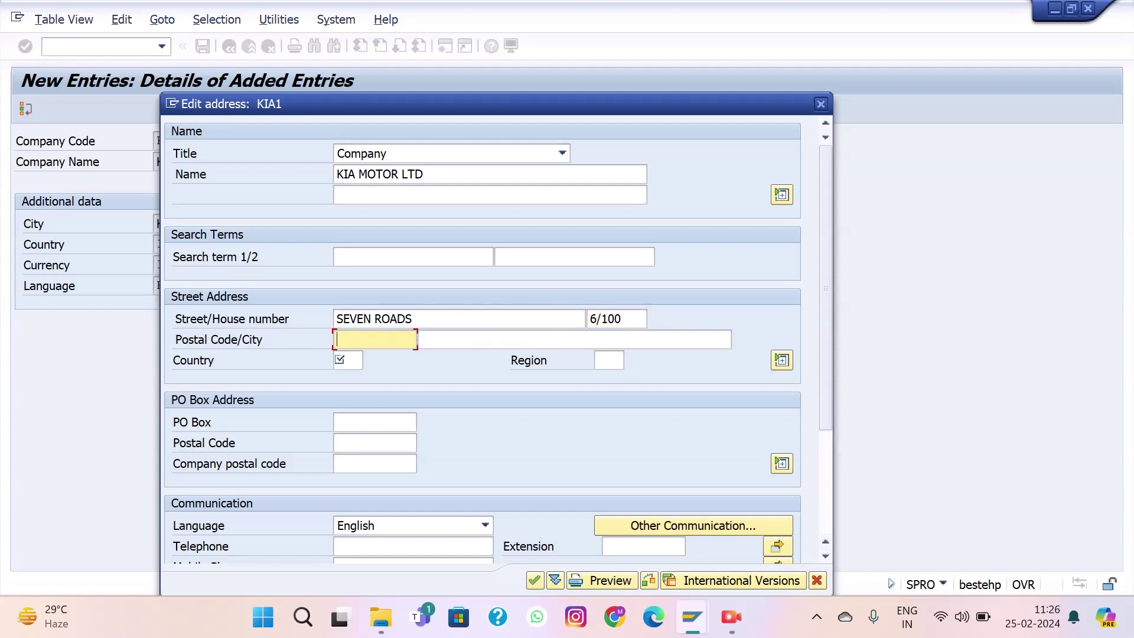
{"action": "type", "text": "51"}
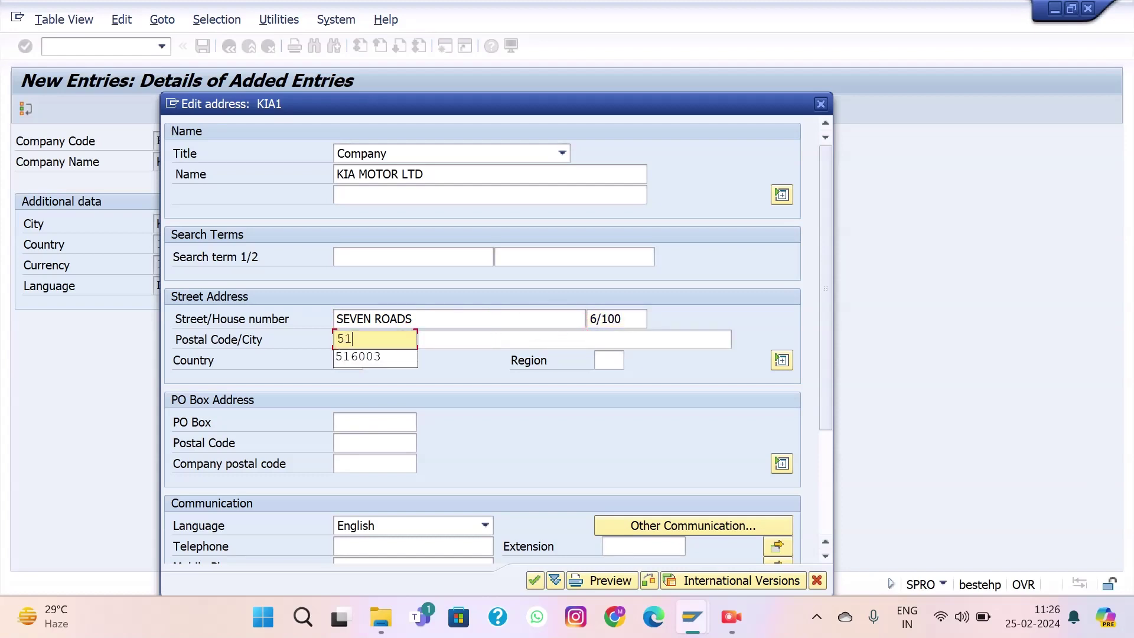
{"action": "type", "text": "6003"}
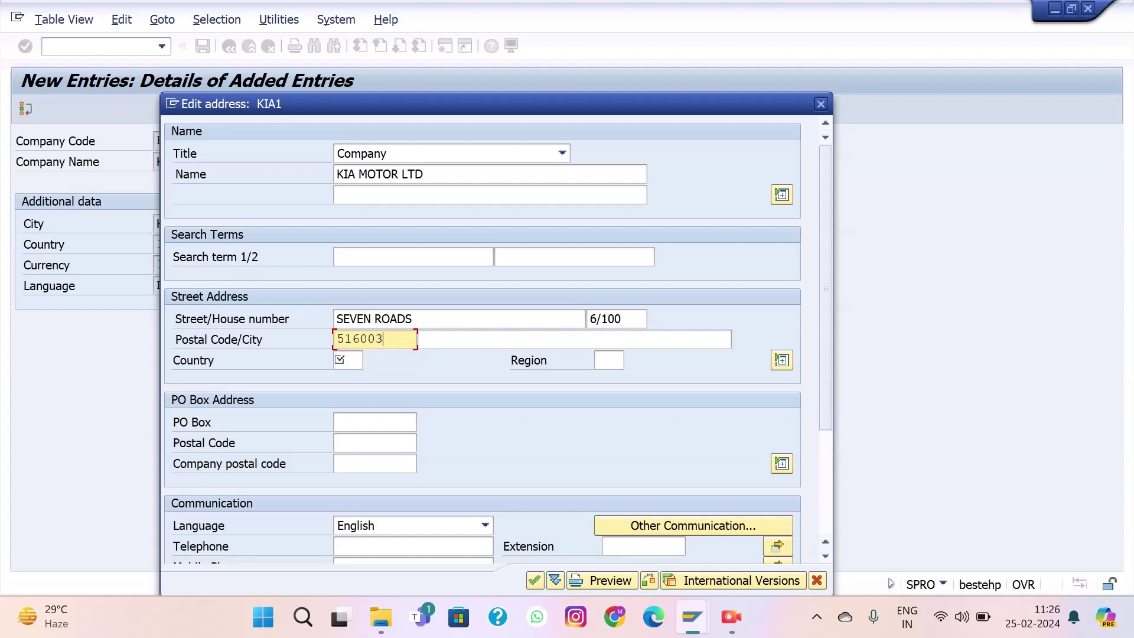
{"action": "left_click", "coordinate": [421, 339]}
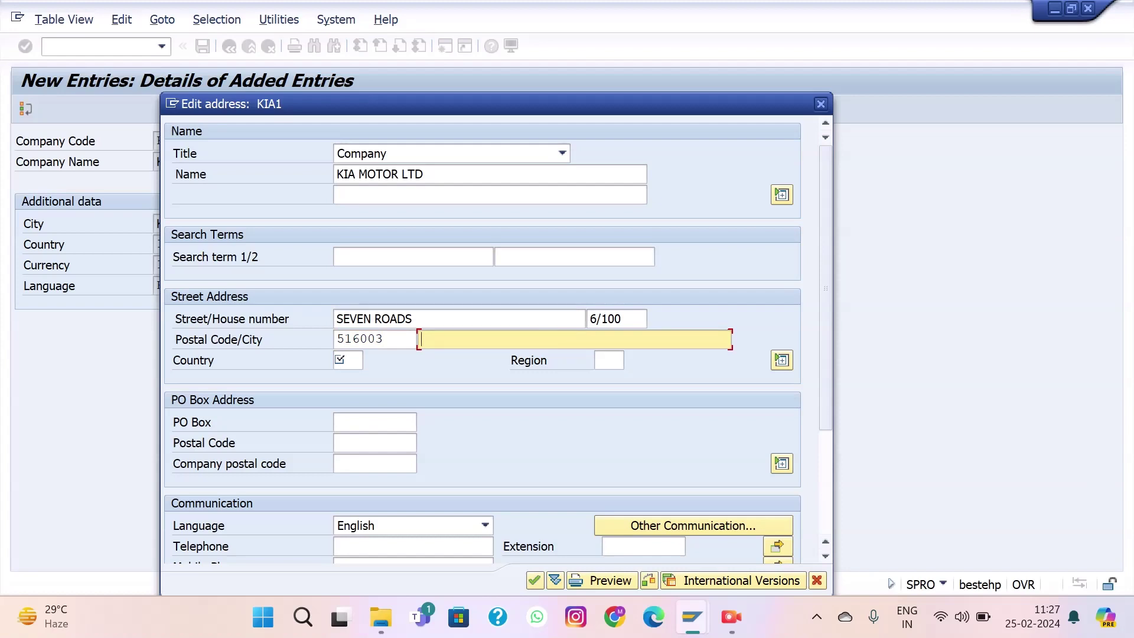
{"action": "type", "text": "KADAPA"}
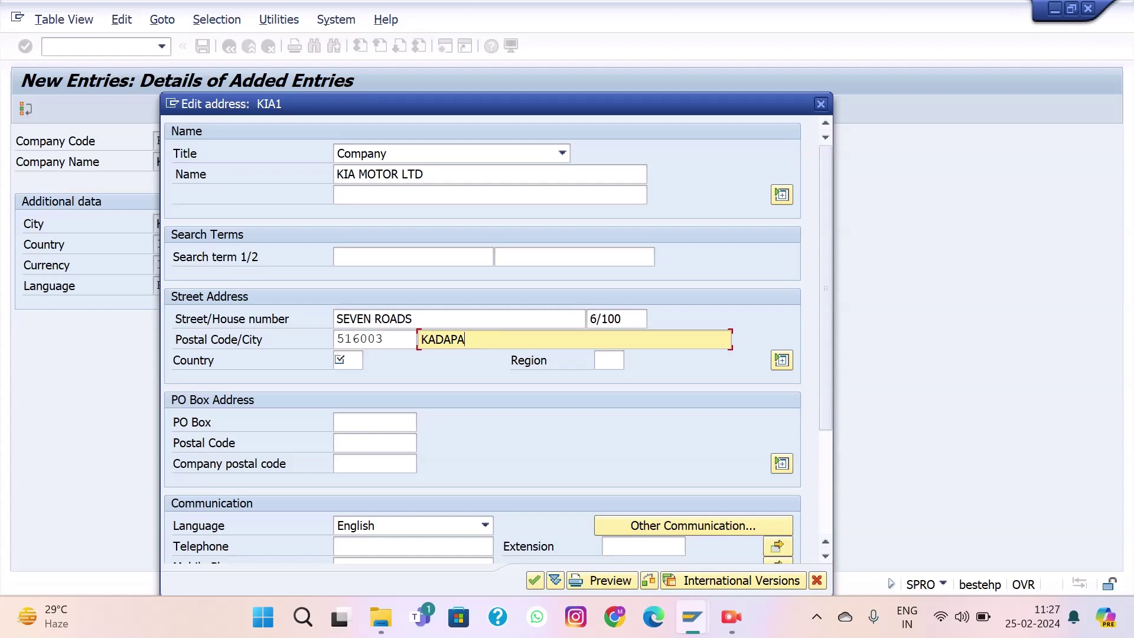
- Set the address country to IN (India) and choose region 01 (Andra Pradesh) from the region list
{"action": "left_click", "coordinate": [347, 359]}
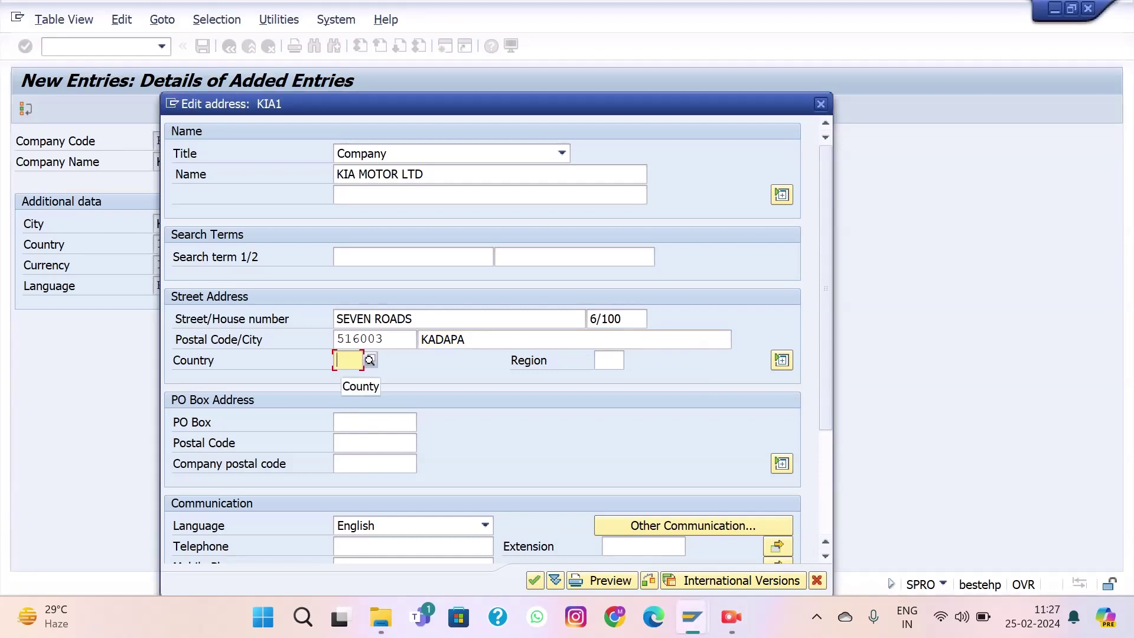
{"action": "type", "text": "IN"}
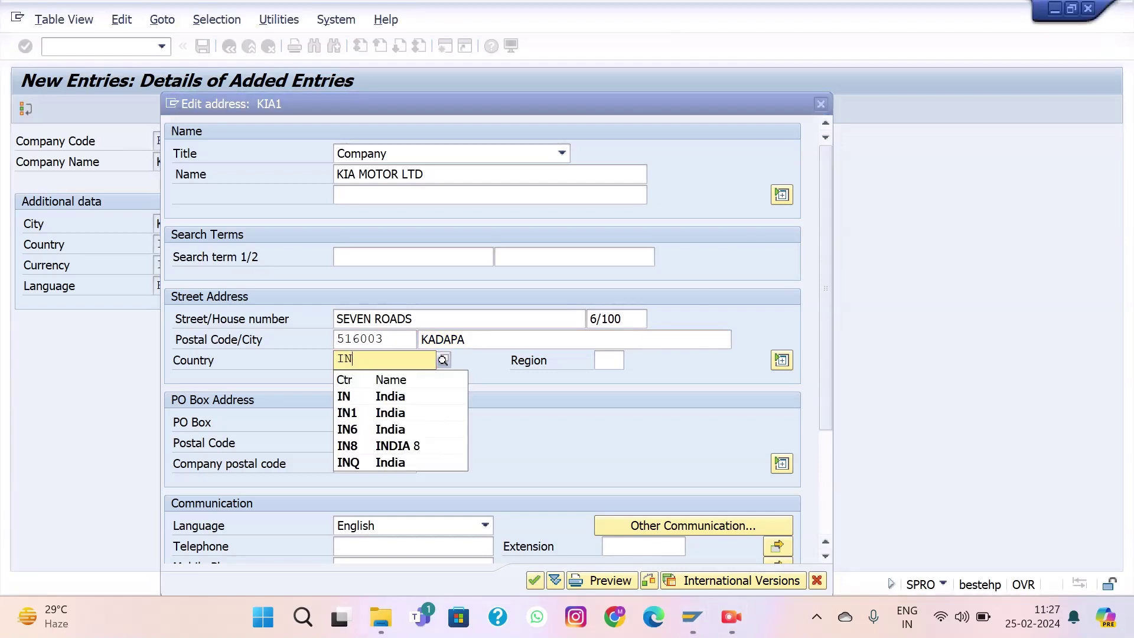
{"action": "key", "text": "Down"}
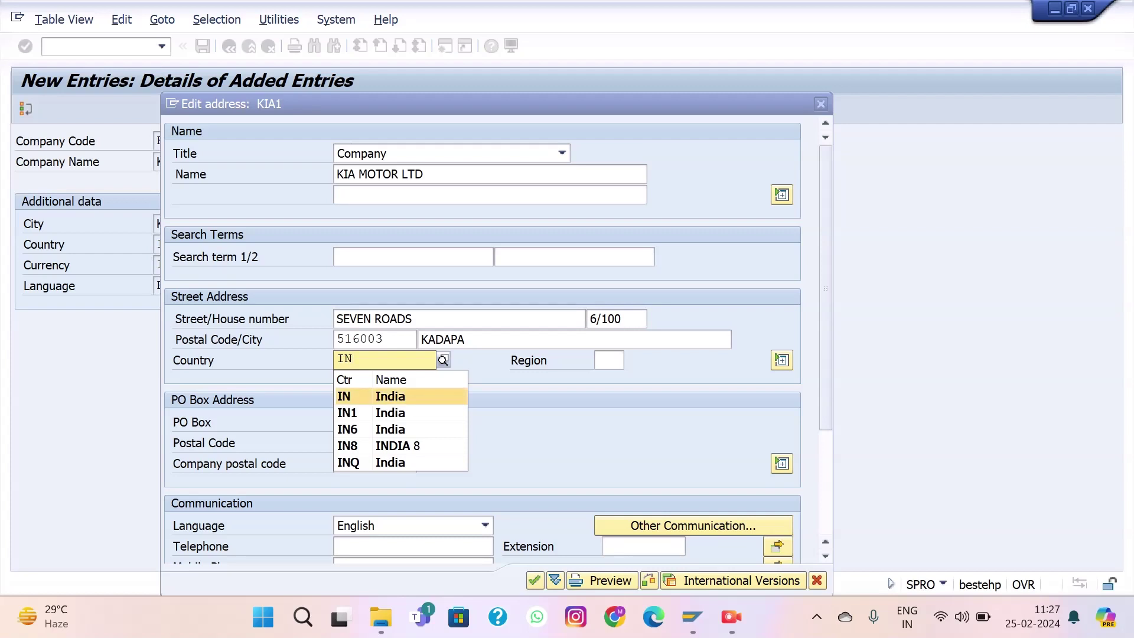
{"action": "key", "text": "Return"}
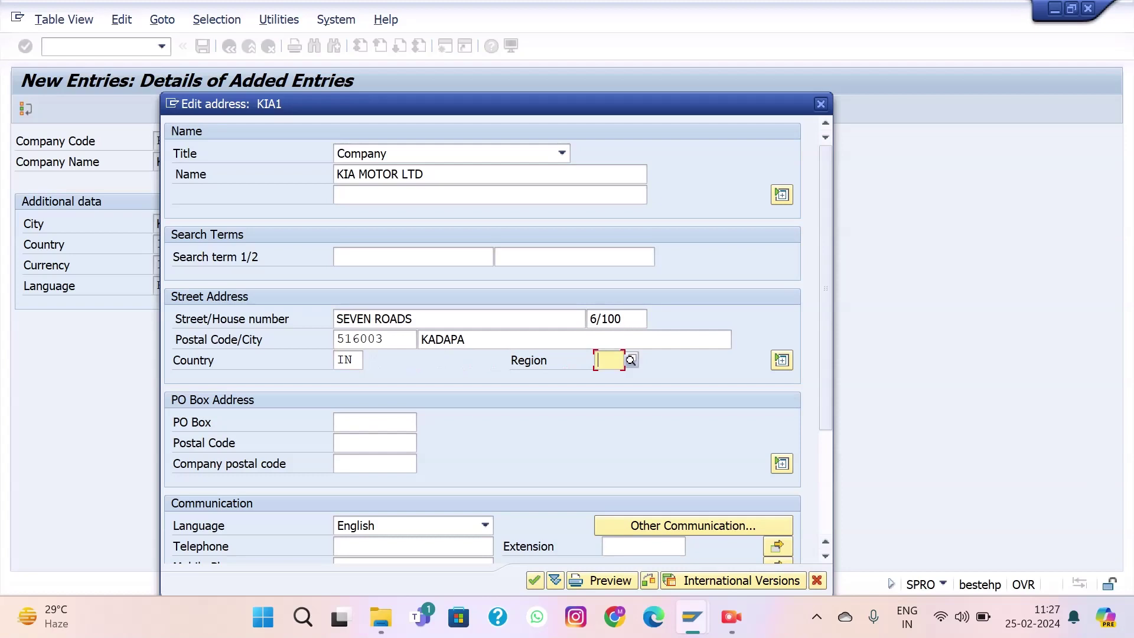
{"action": "left_click", "coordinate": [631, 360]}
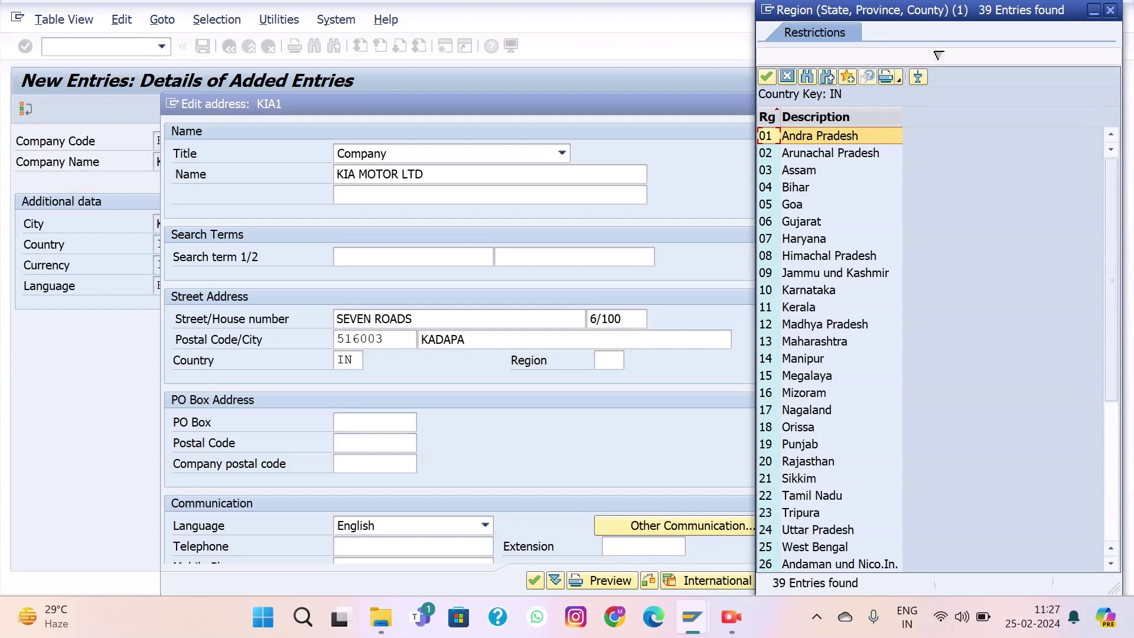
{"action": "key", "text": "Return"}
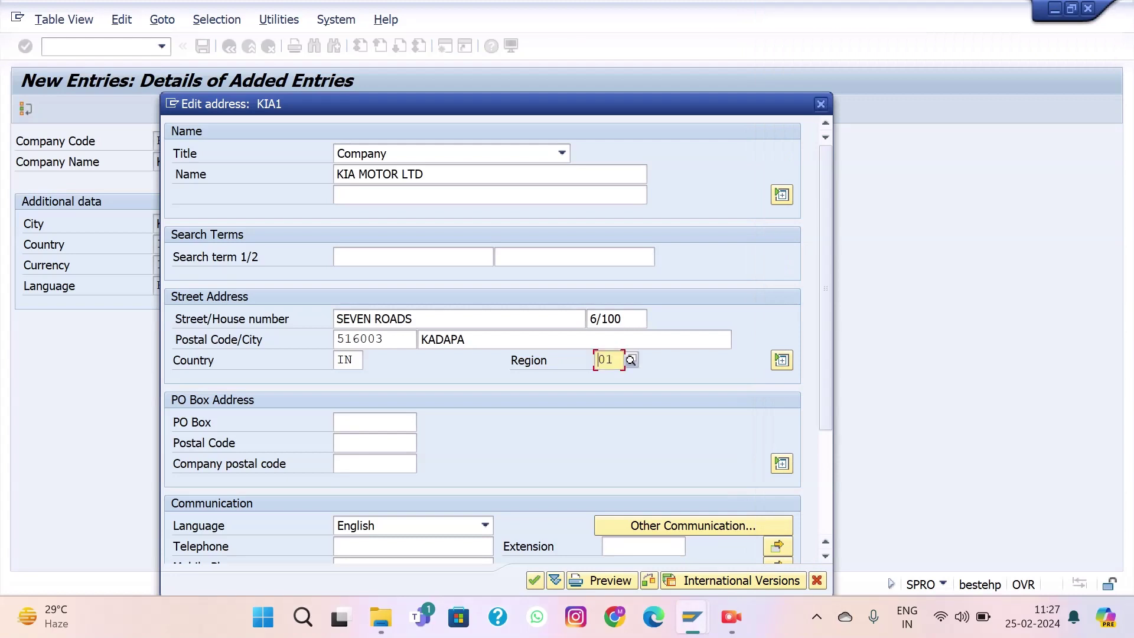
{"action": "scroll", "coordinate": [482, 339], "scroll_direction": "down", "scroll_amount": 5}
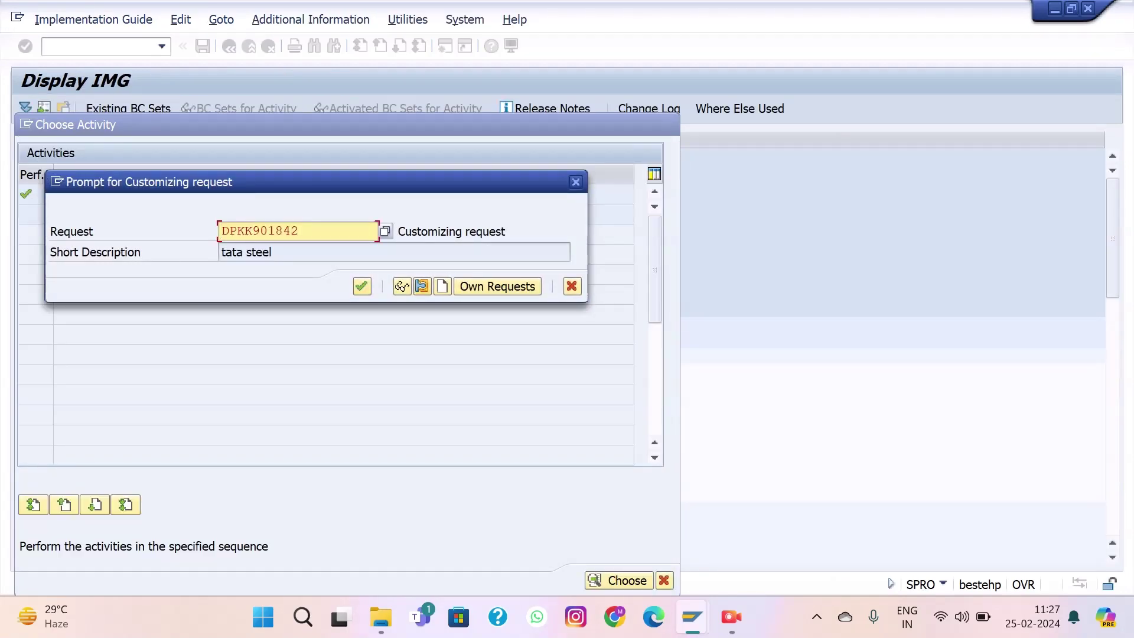
{"action": "left_click", "coordinate": [442, 286]}
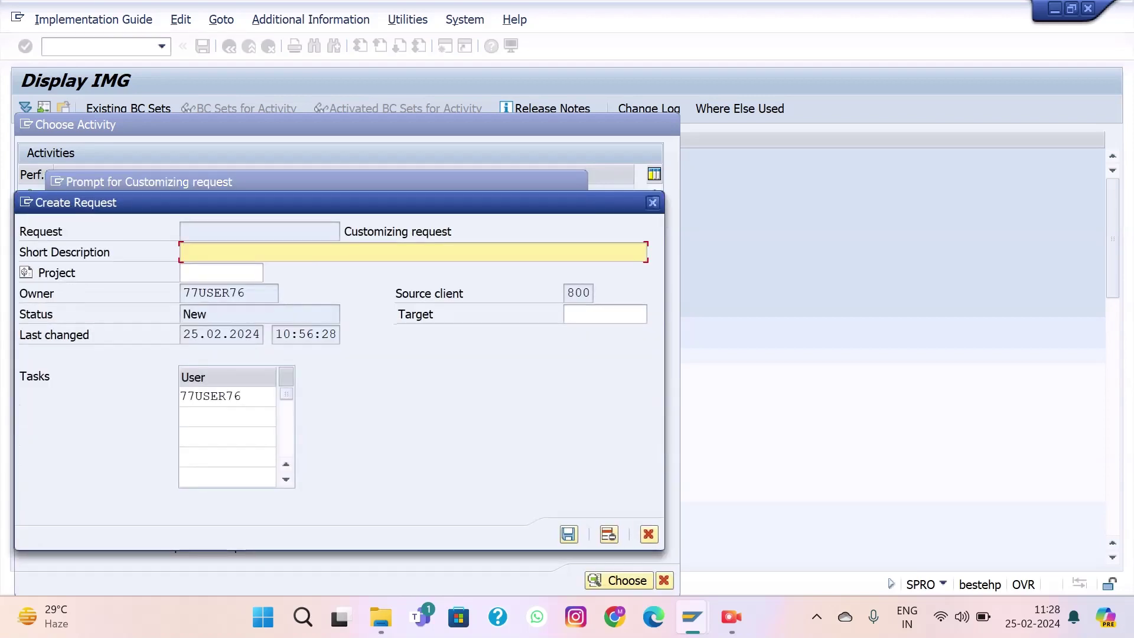
{"action": "type", "text": "tata steel"}
{"action": "key", "text": "ctrl+s"}
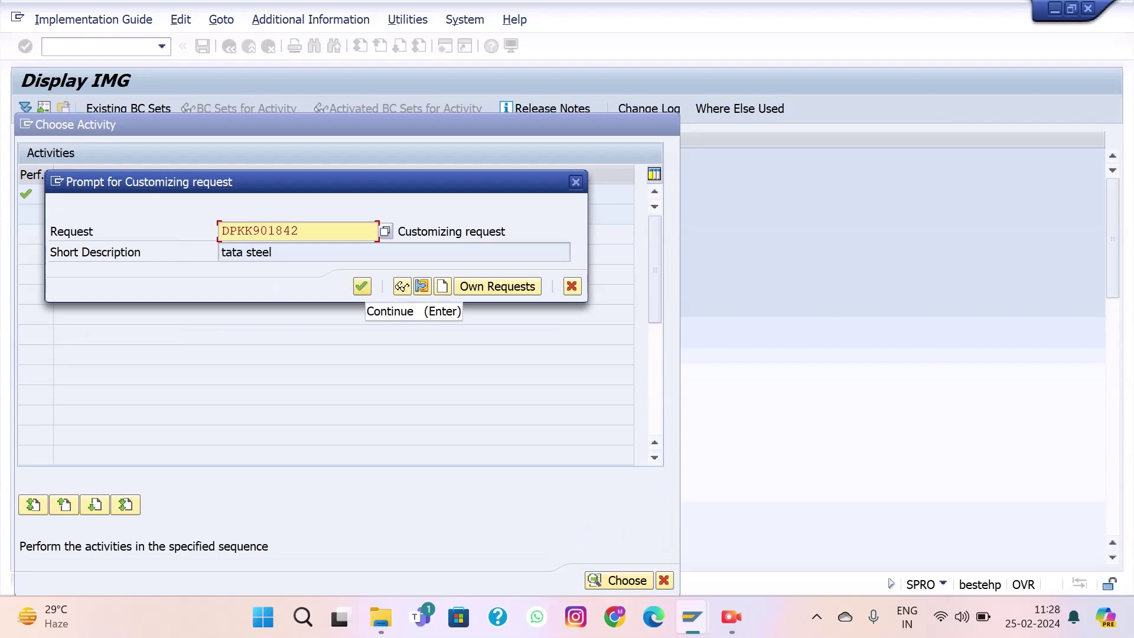
- Record the company code entry in the existing customizing request DPKK901842 described as tata steel
{"action": "left_click", "coordinate": [362, 286]}
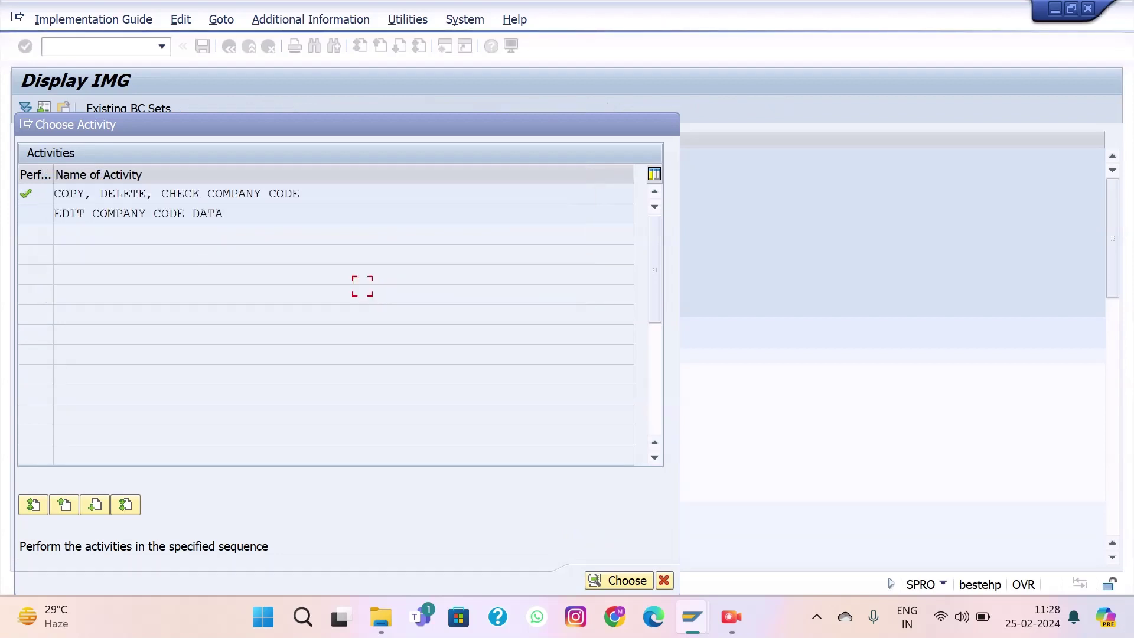